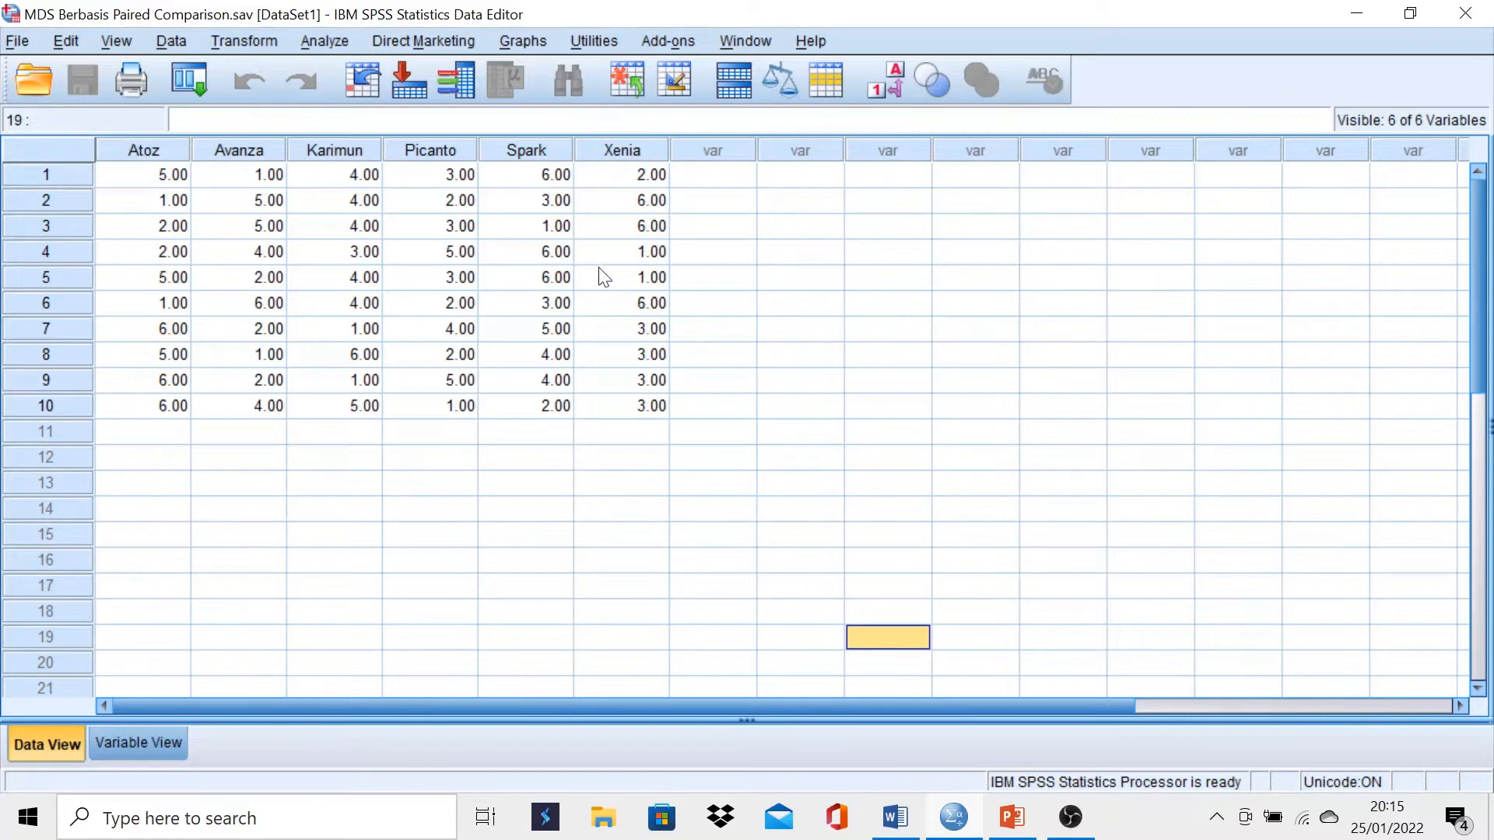
Start a PROXSCAL multidimensional scaling analysis that creates proximities from the data, using one matrix source
left_click(334, 44)
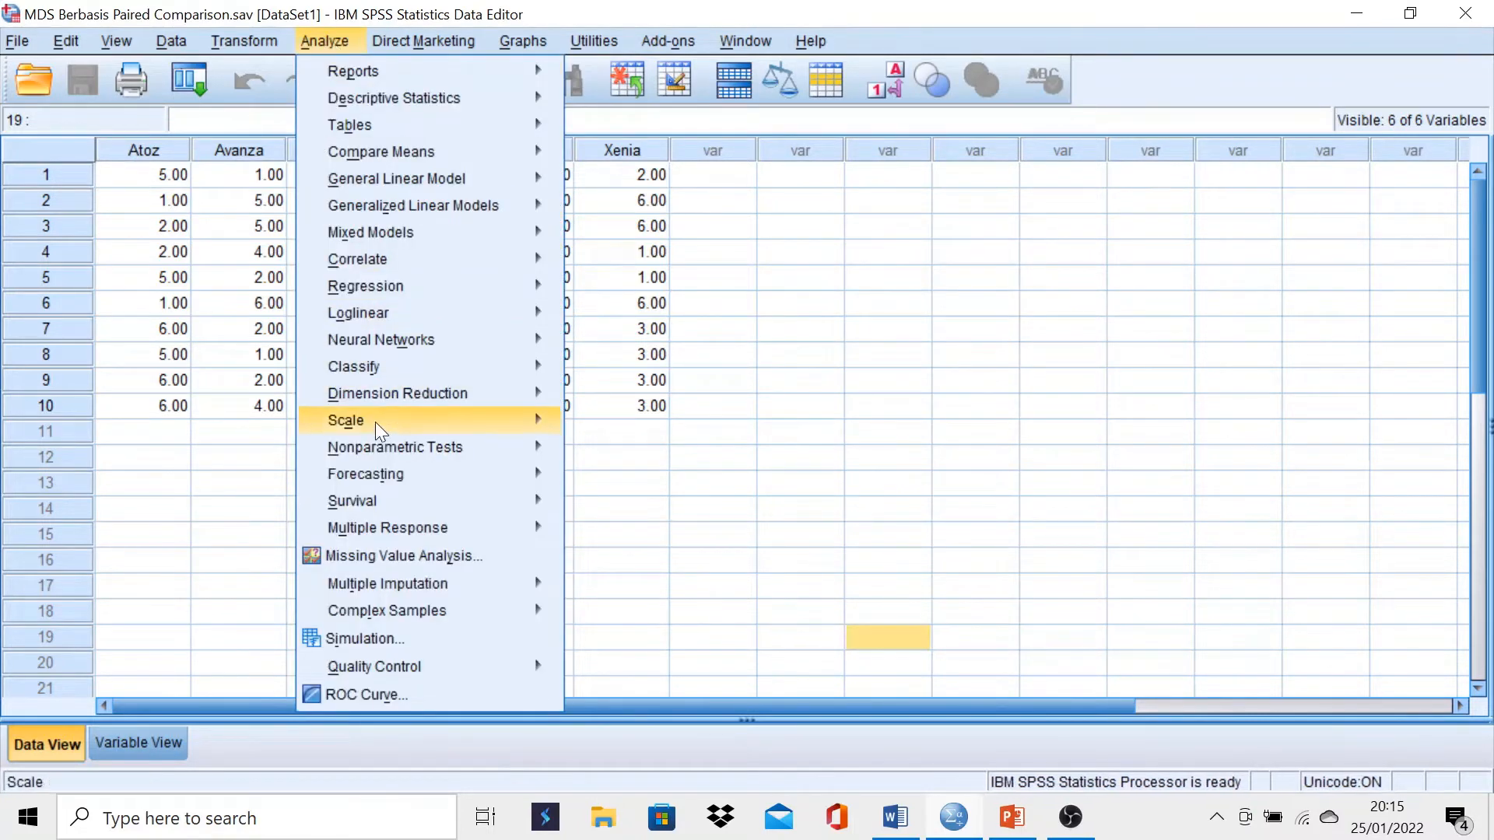
mouse_move(375, 422)
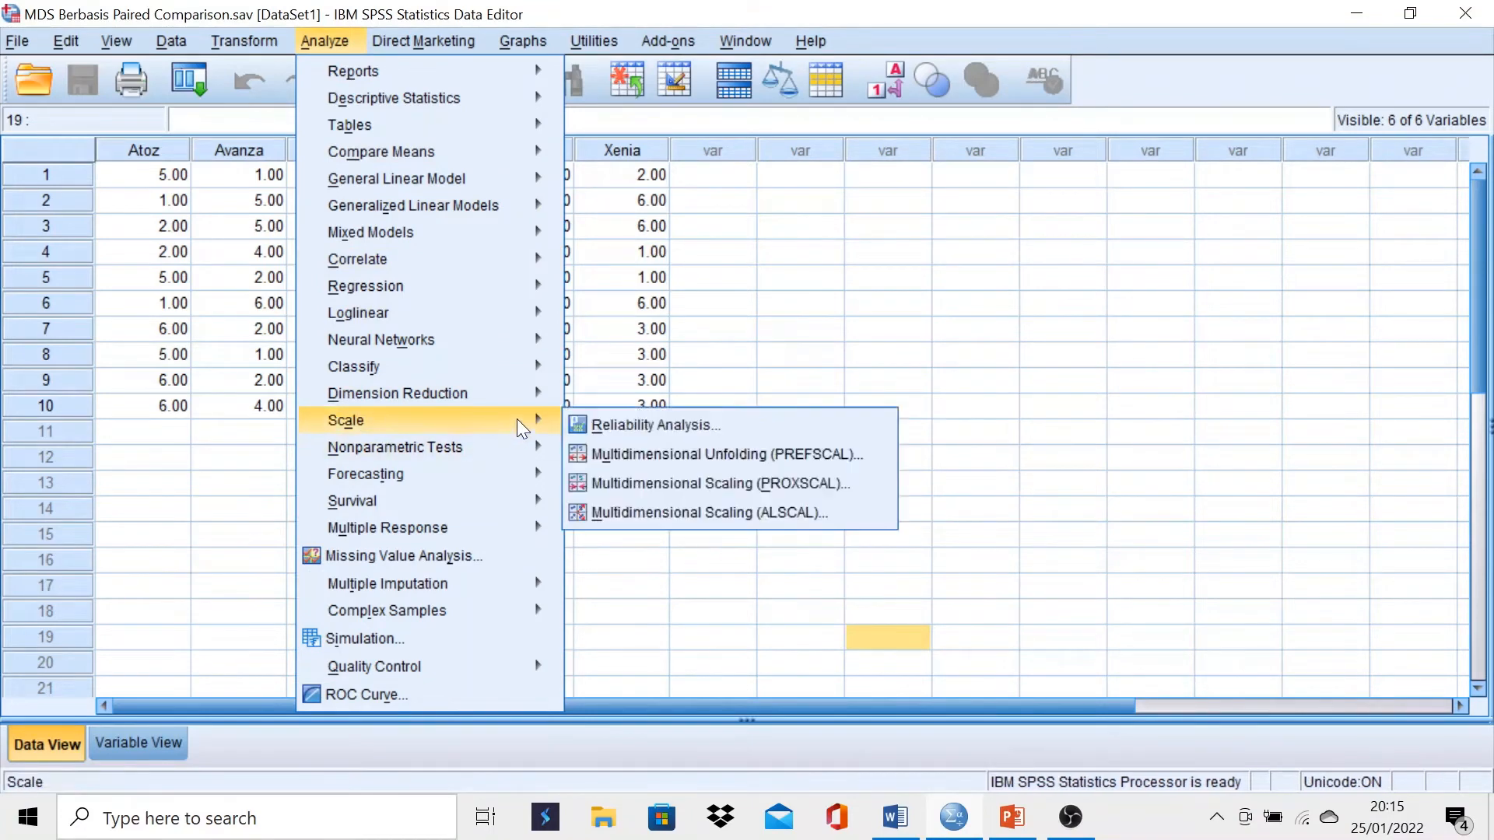
left_click(755, 484)
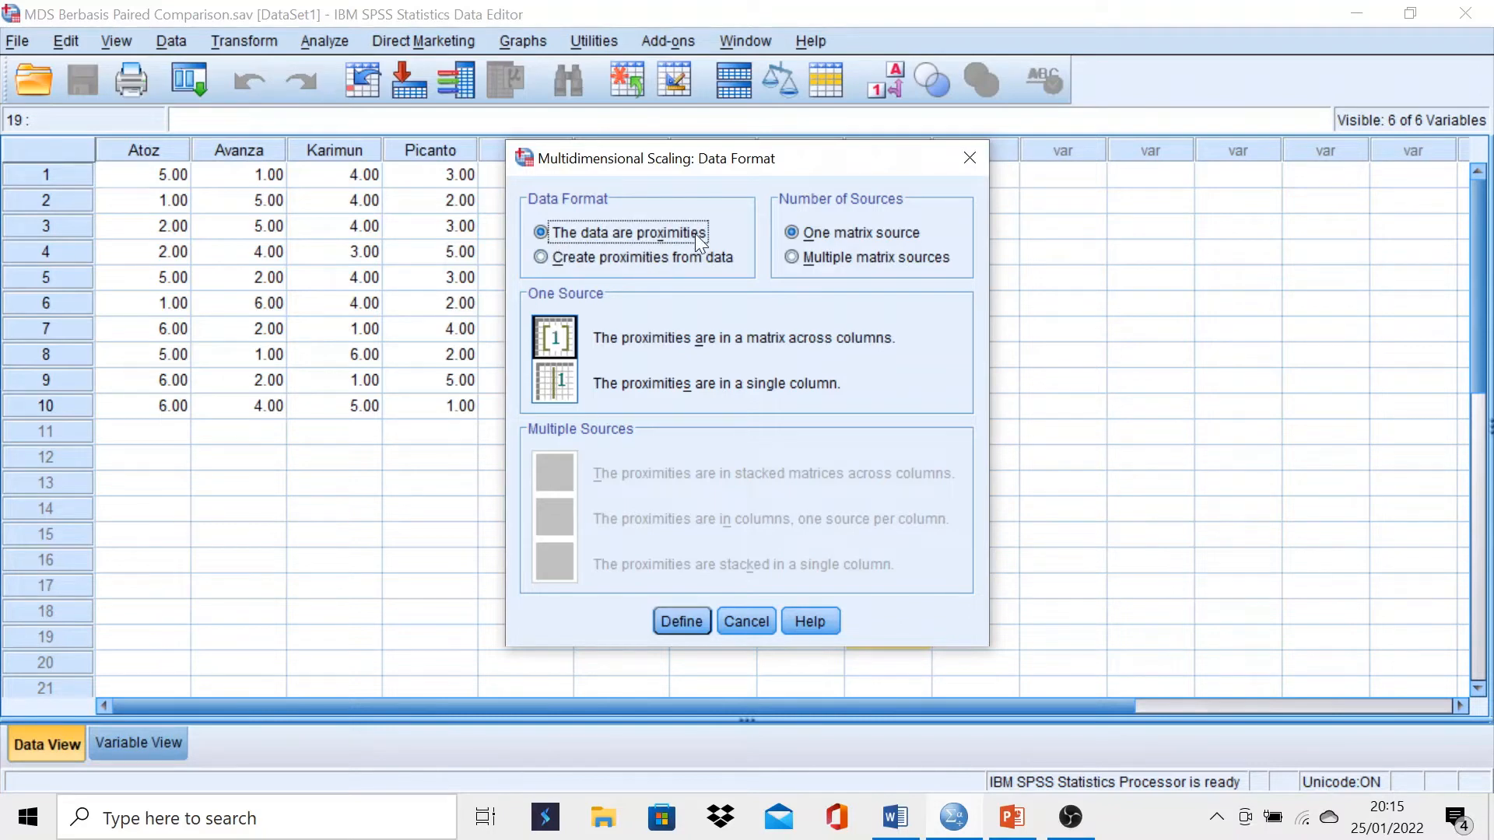
left_click(539, 256)
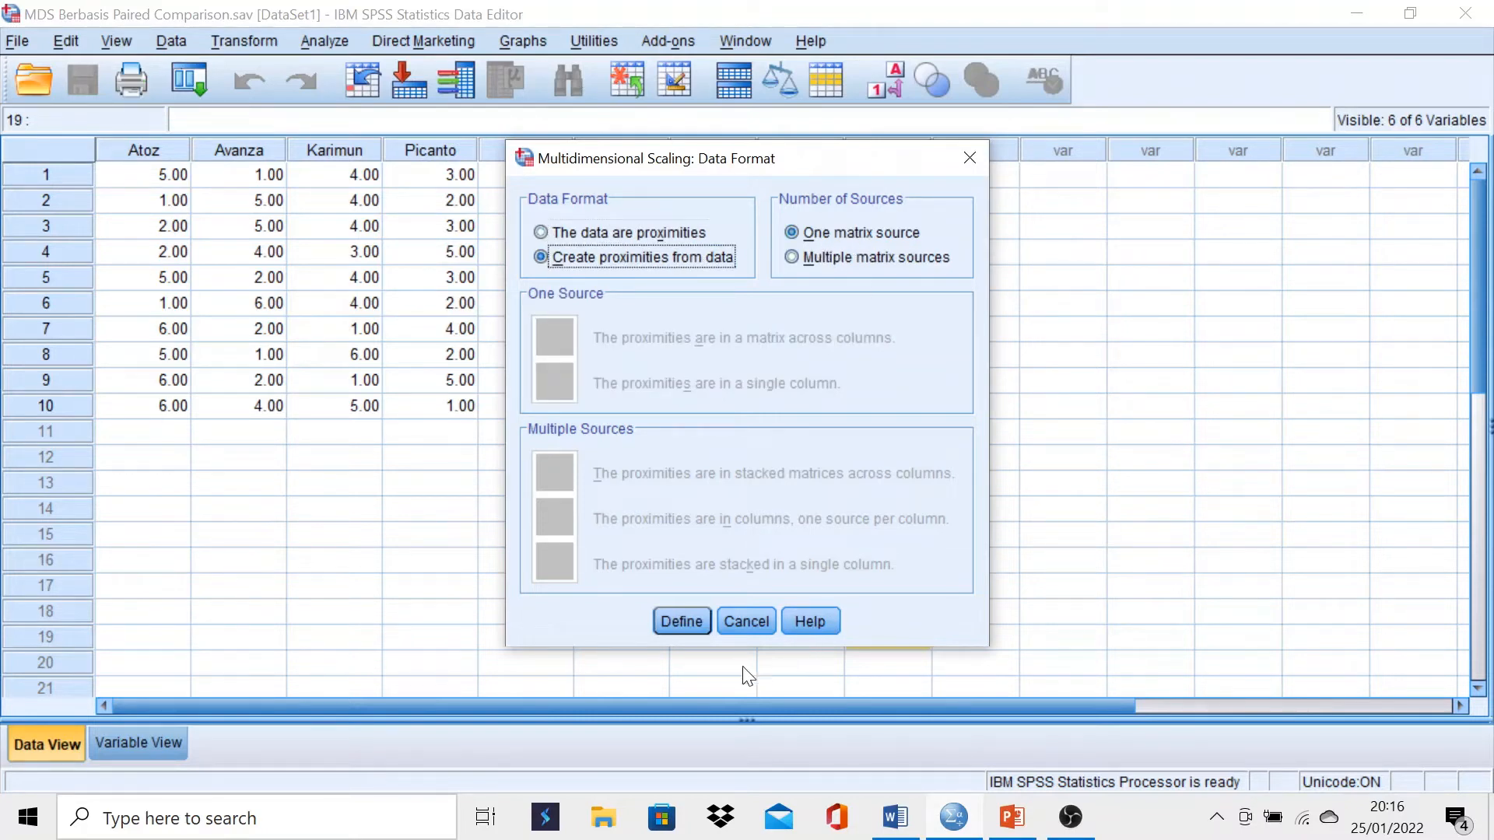
left_click(682, 615)
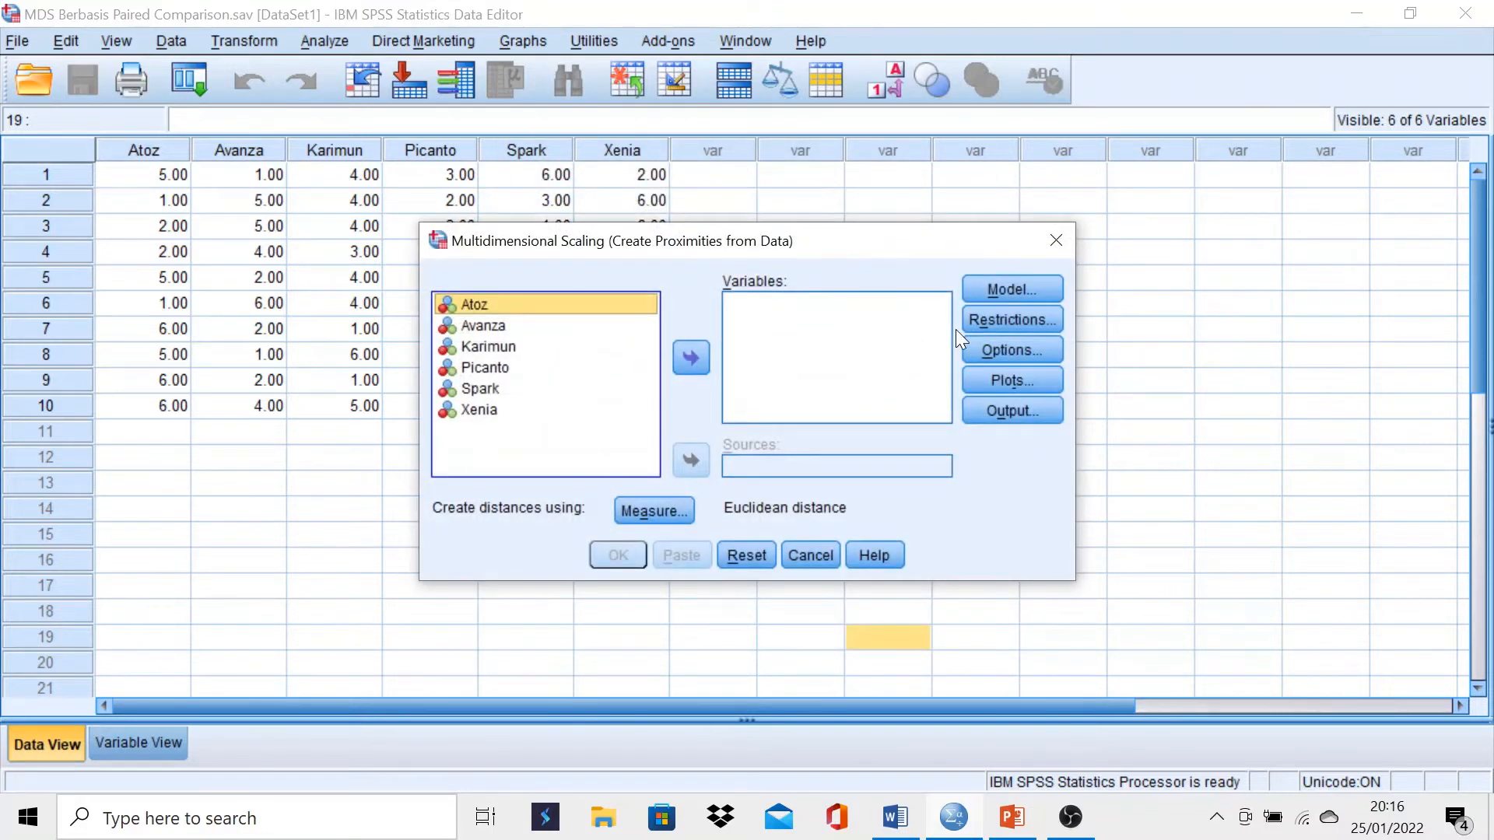
Add all six car variables, Atoz, Avanza, Karimun, Picanto, Spark and Xenia, as the analysis variables
key("shift+Down")
key("shift+Down")
key("shift+Down")
key("shift+Down")
key("shift+Down")
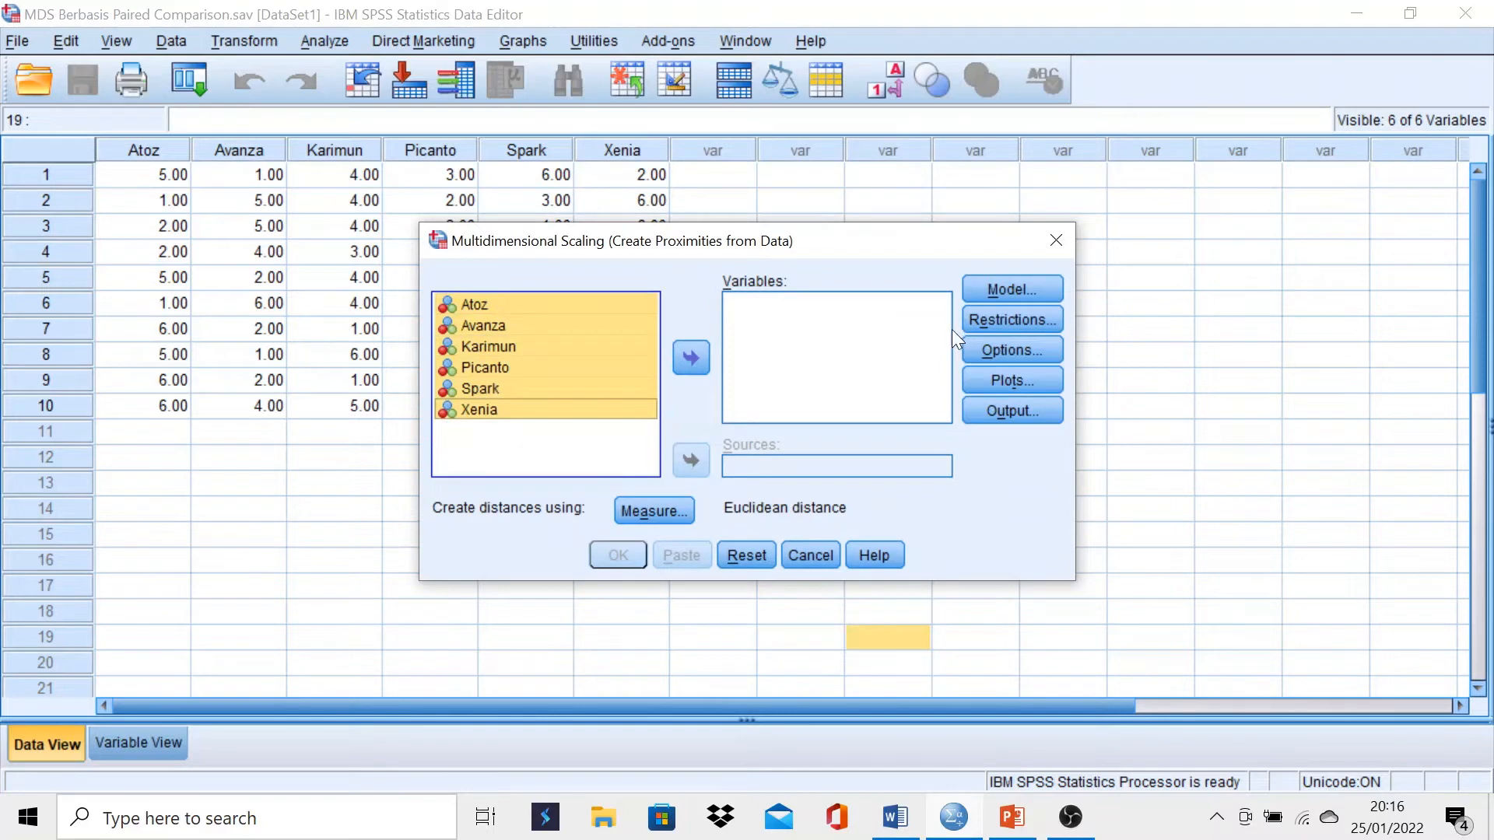
left_click(691, 358)
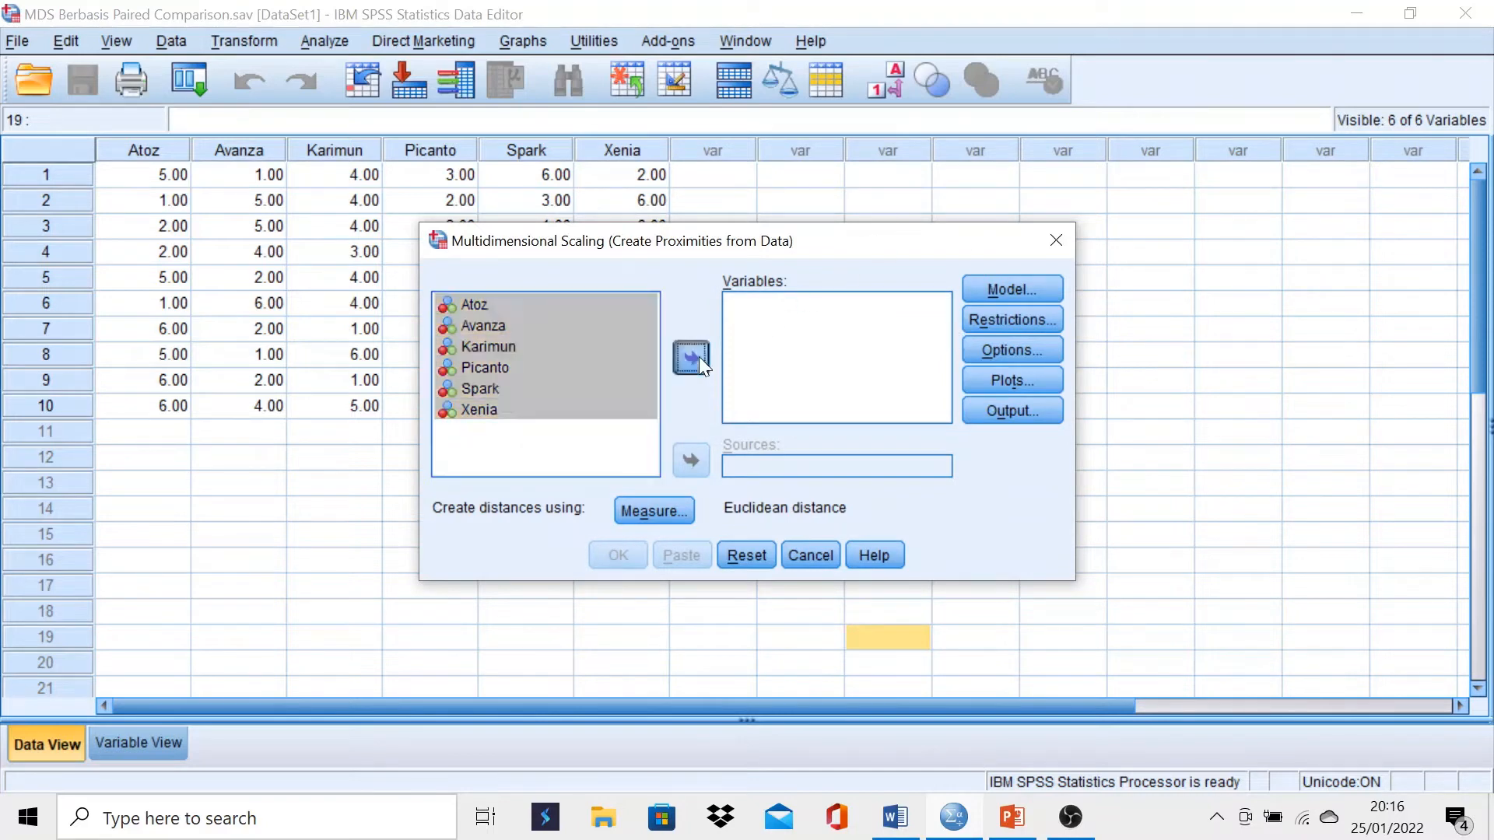
Set the model's proximity transformation to Interval and accept the plot settings with Common space selected
left_click(1038, 291)
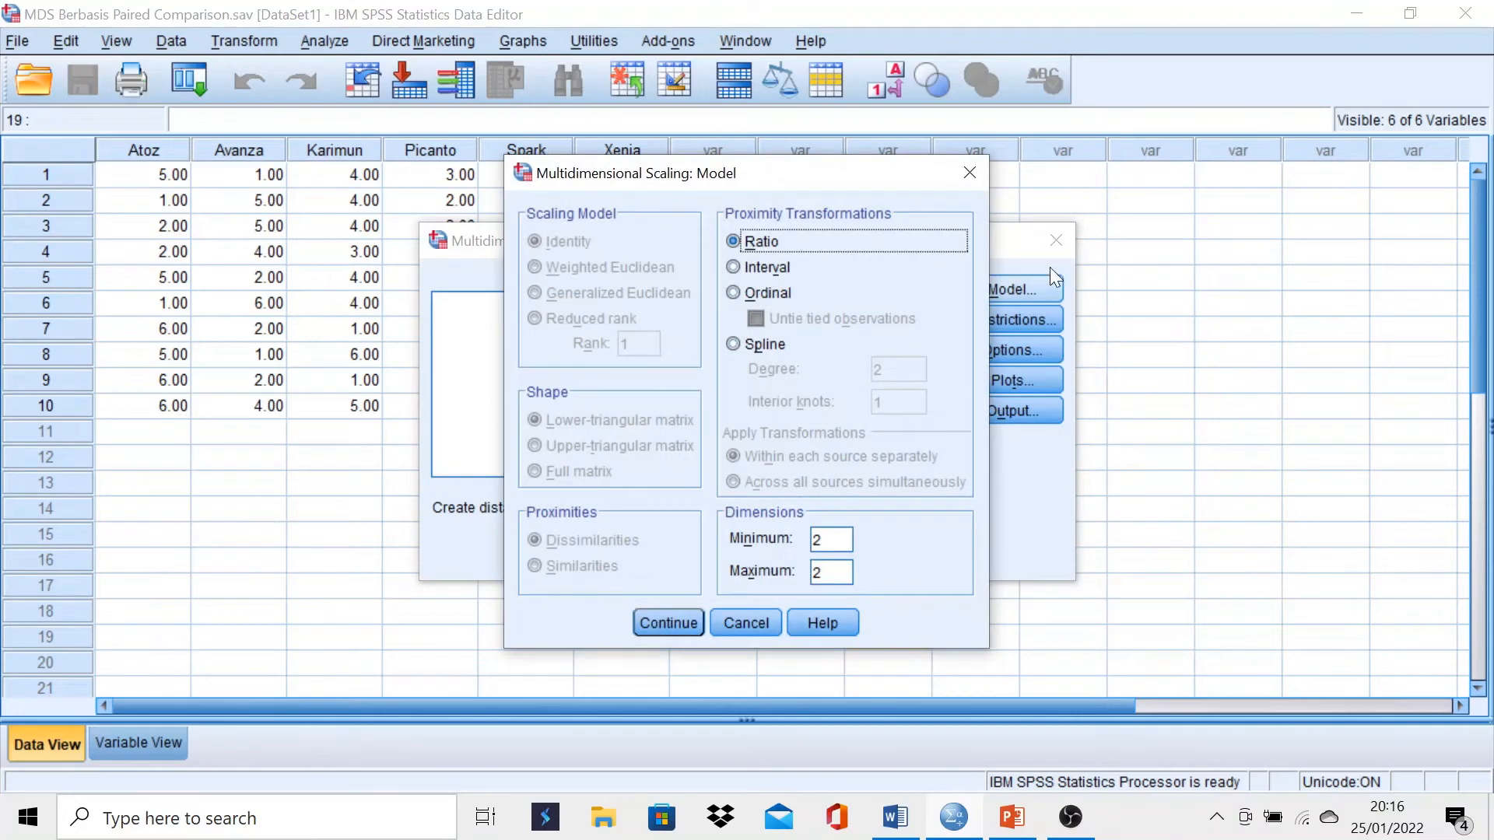
left_click(745, 268)
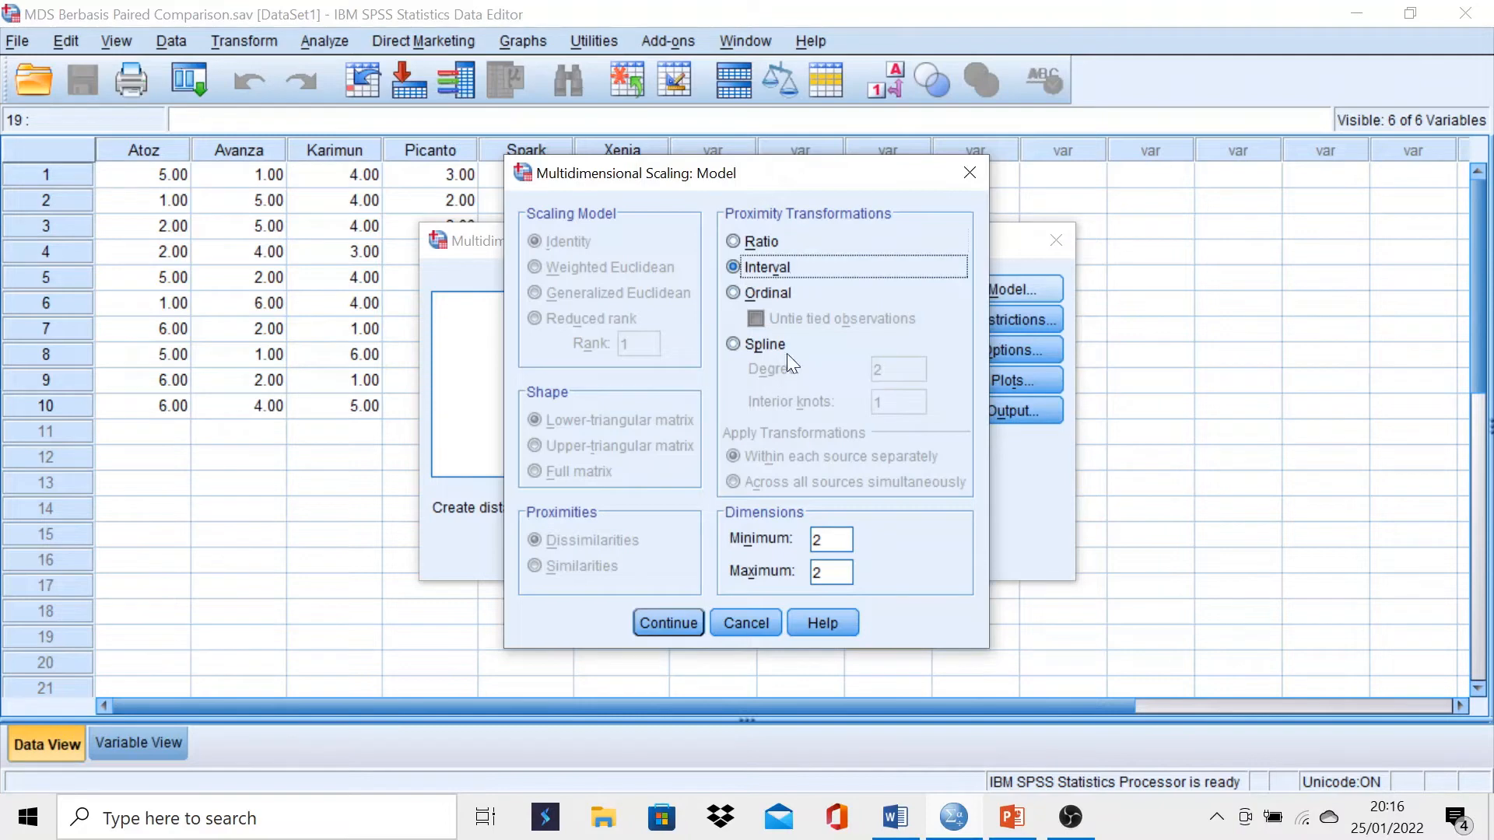
left_click(670, 622)
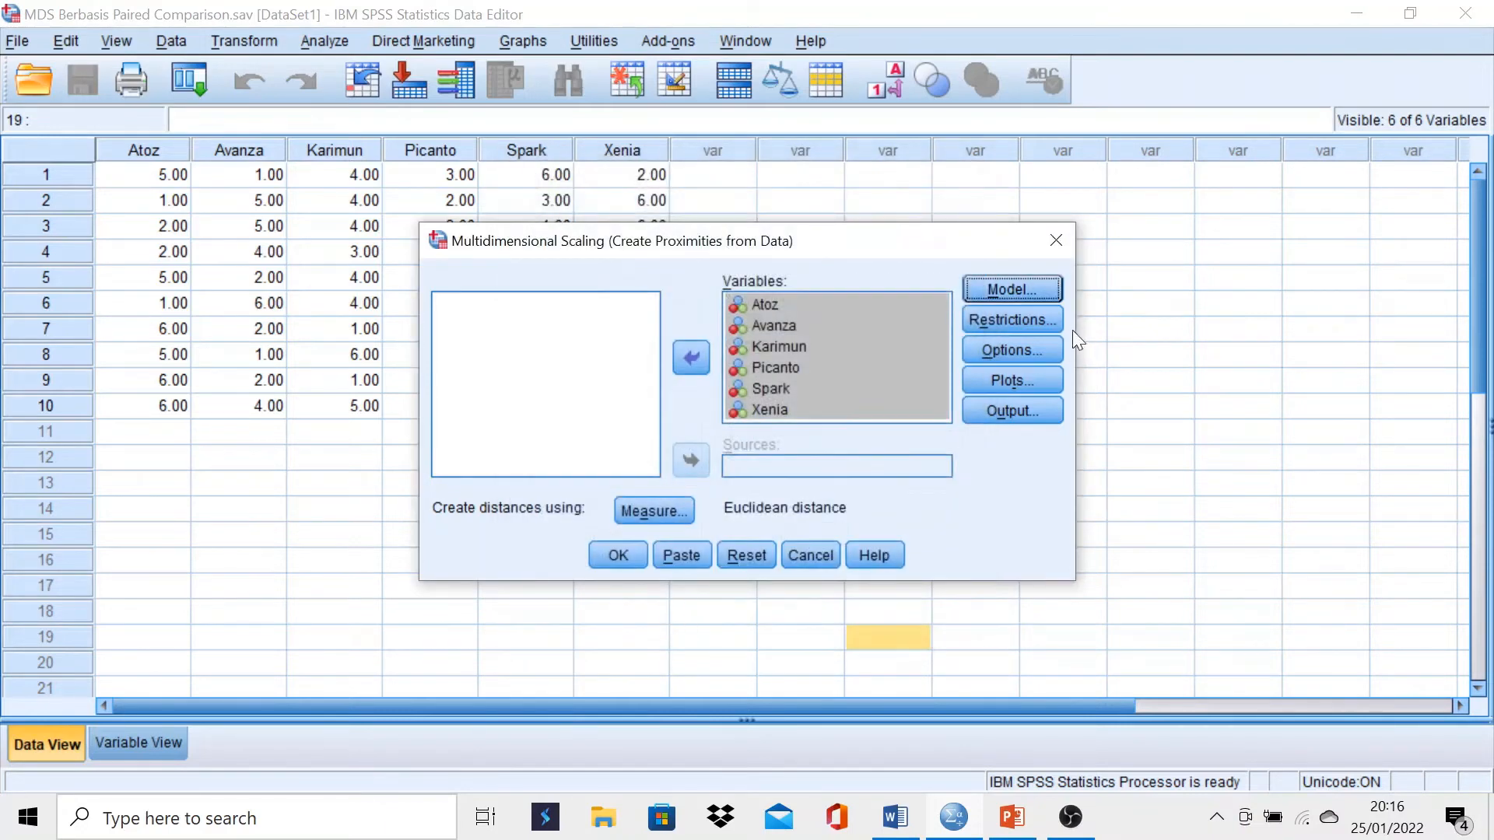
left_click(1026, 378)
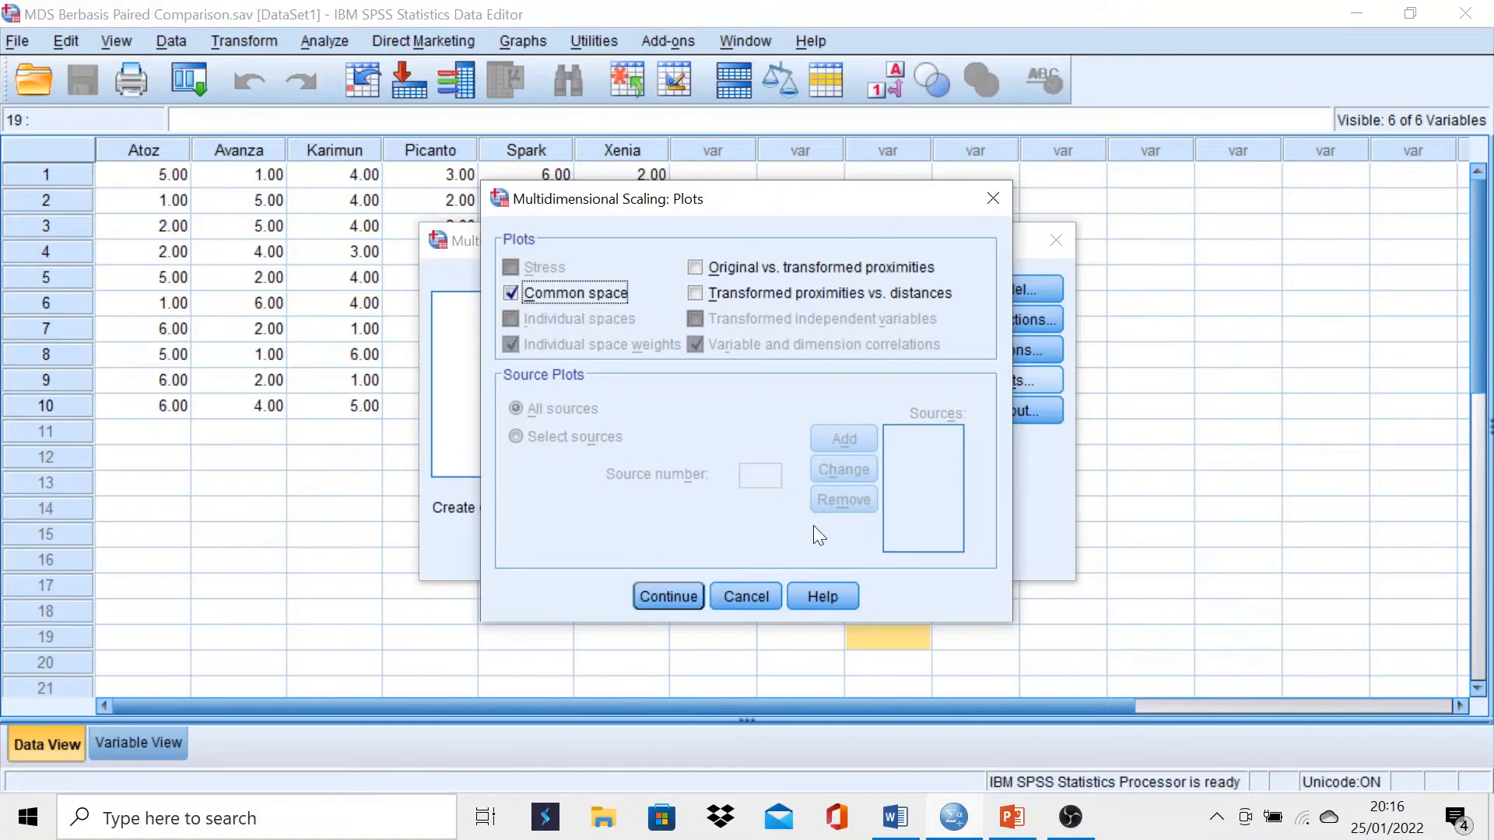
left_click(669, 597)
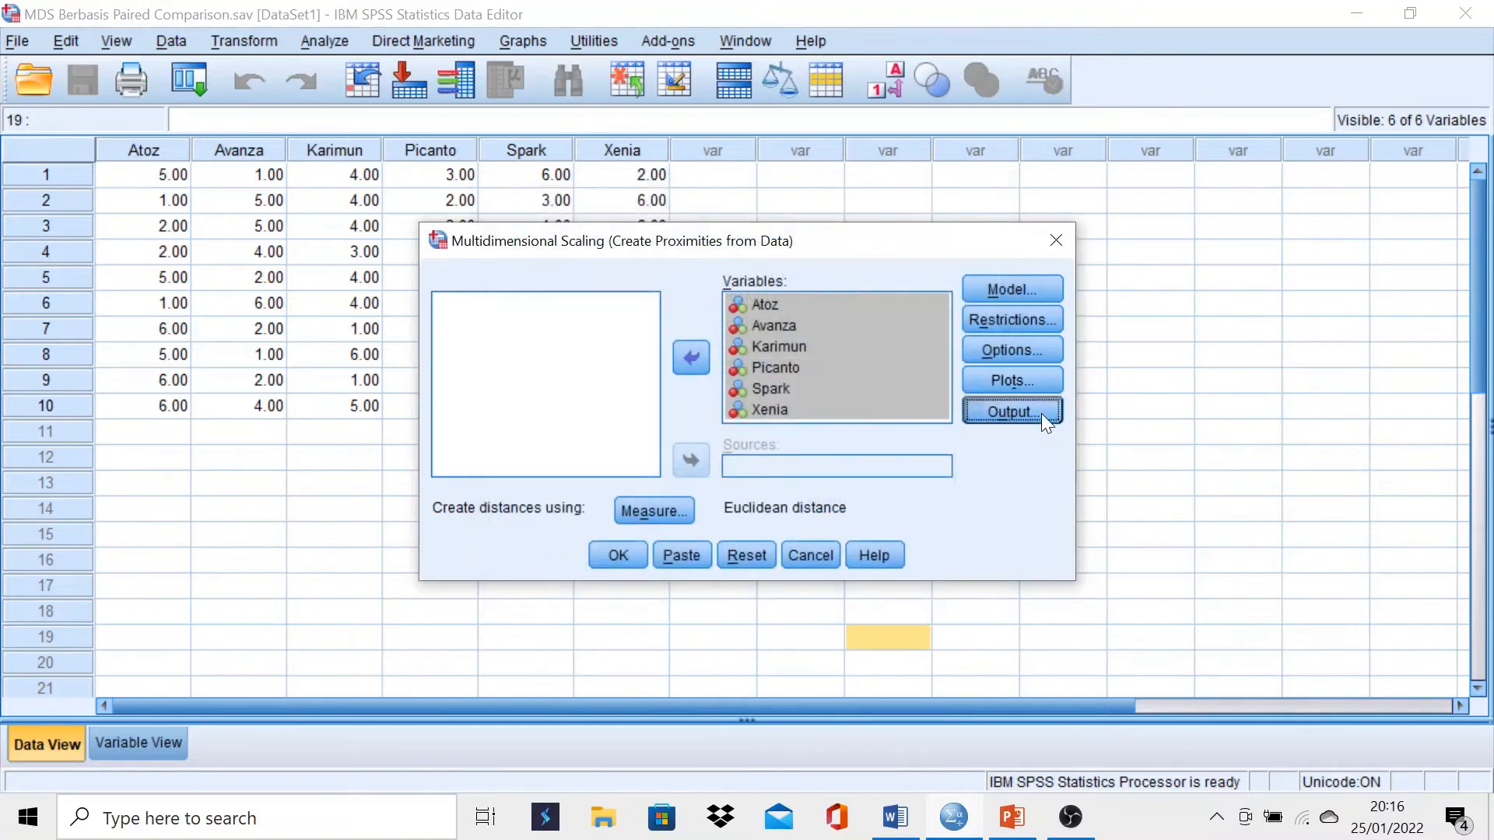
Include Distances in the displayed output and run the multidimensional scaling analysis
left_click(1040, 412)
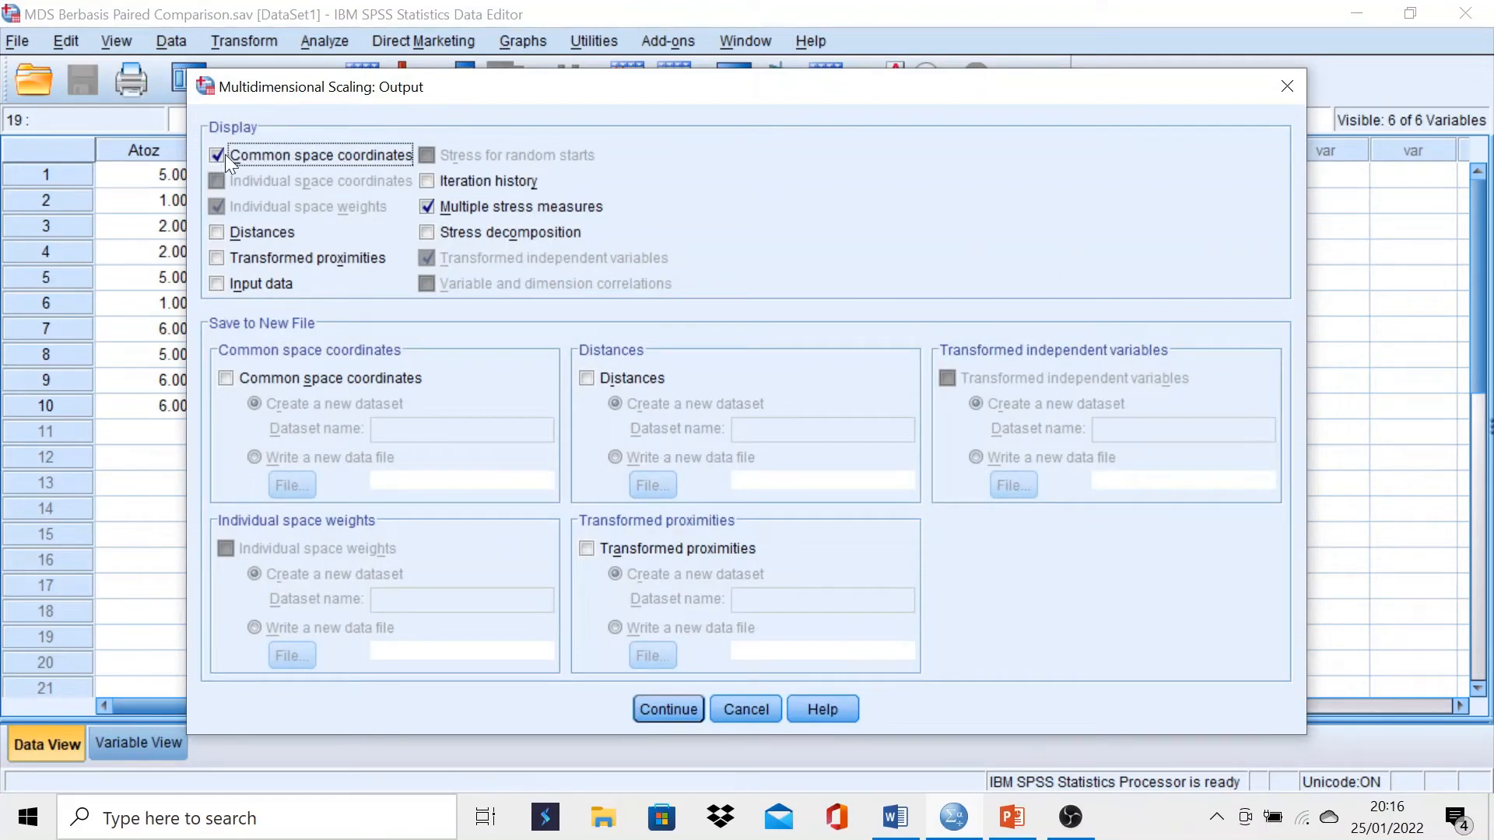
left_click(218, 232)
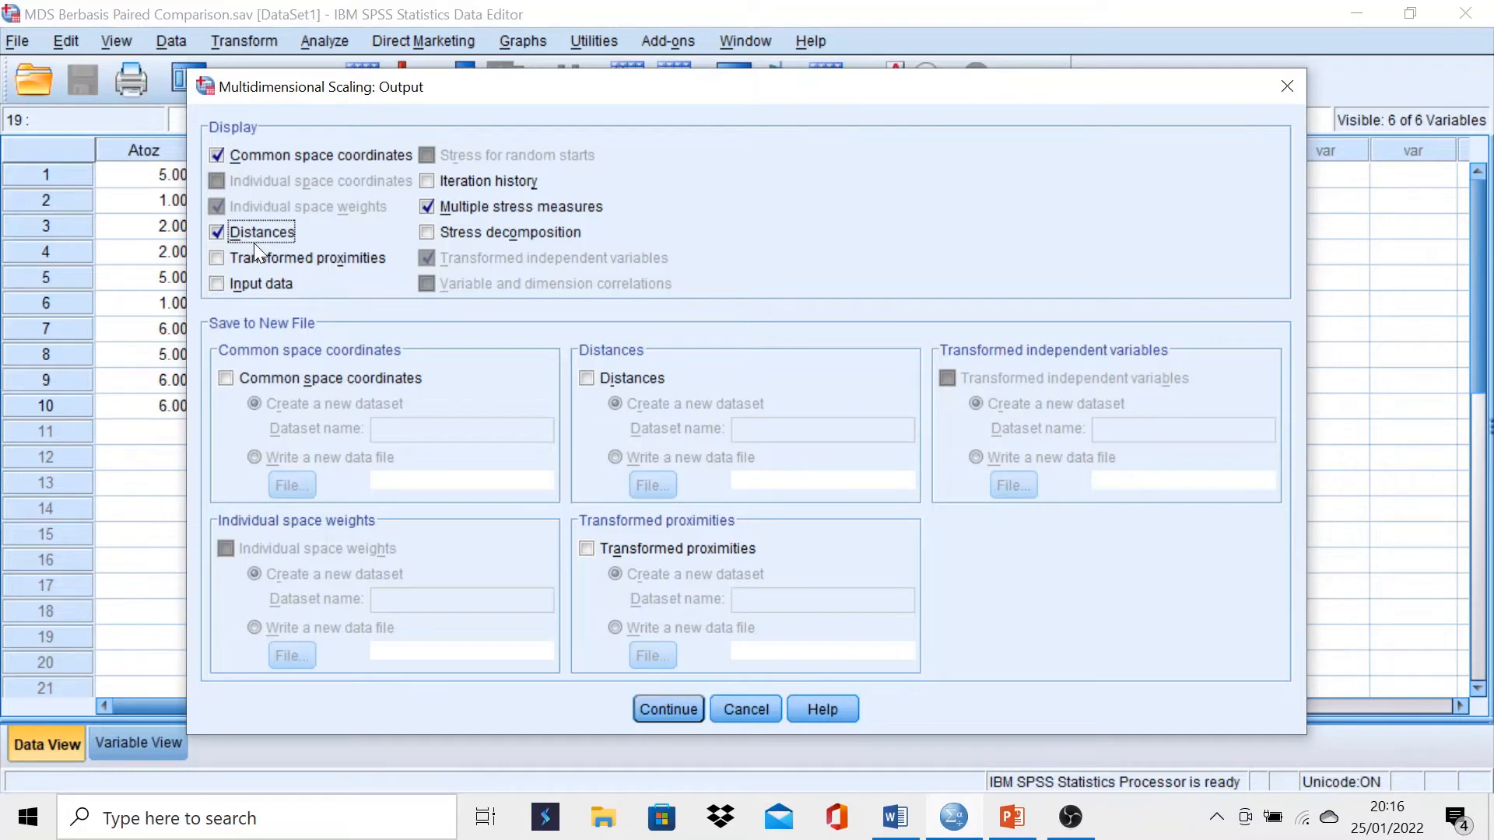
left_click(665, 708)
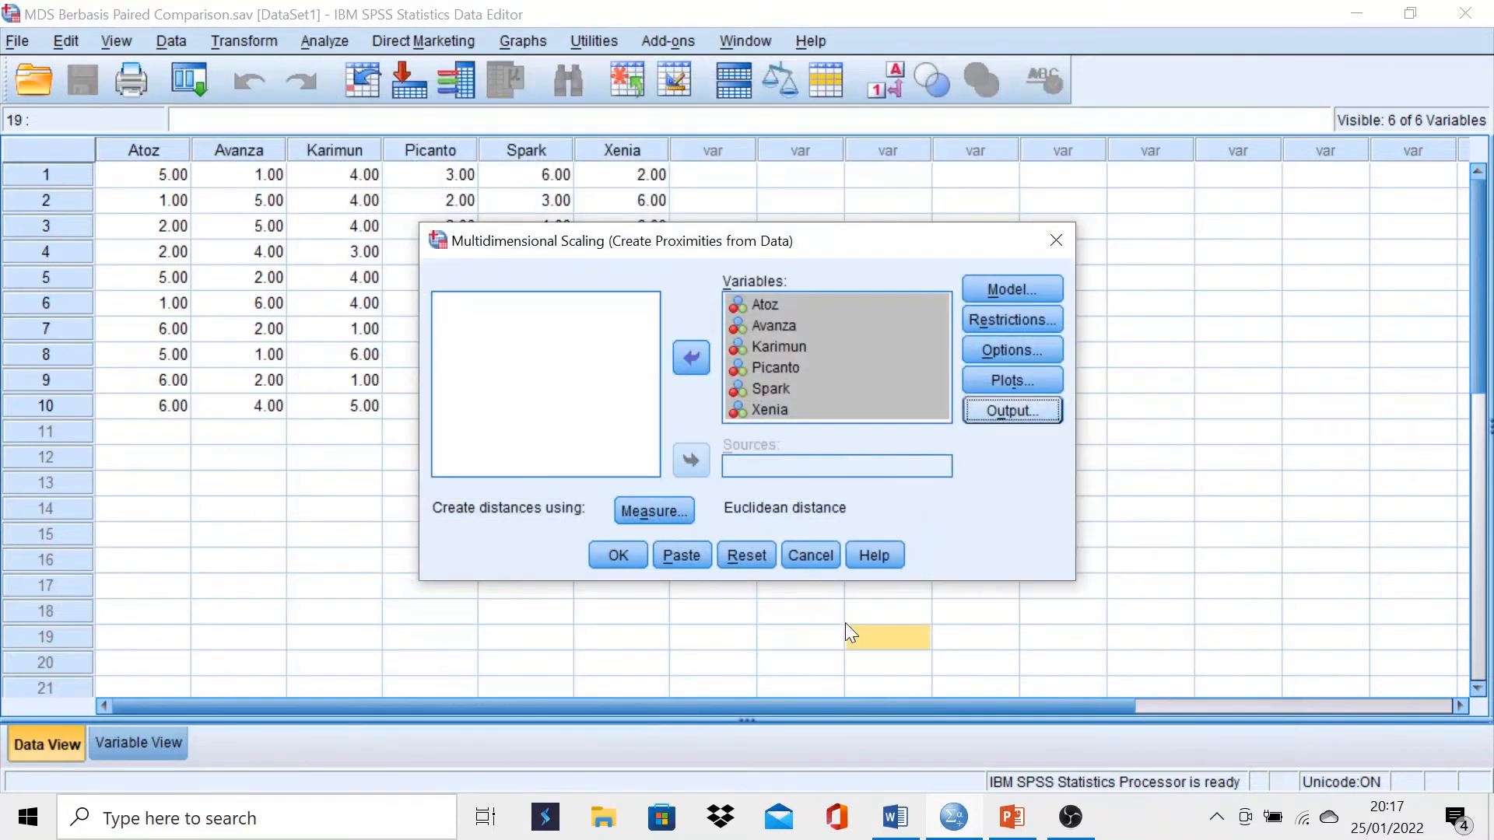
left_click(631, 557)
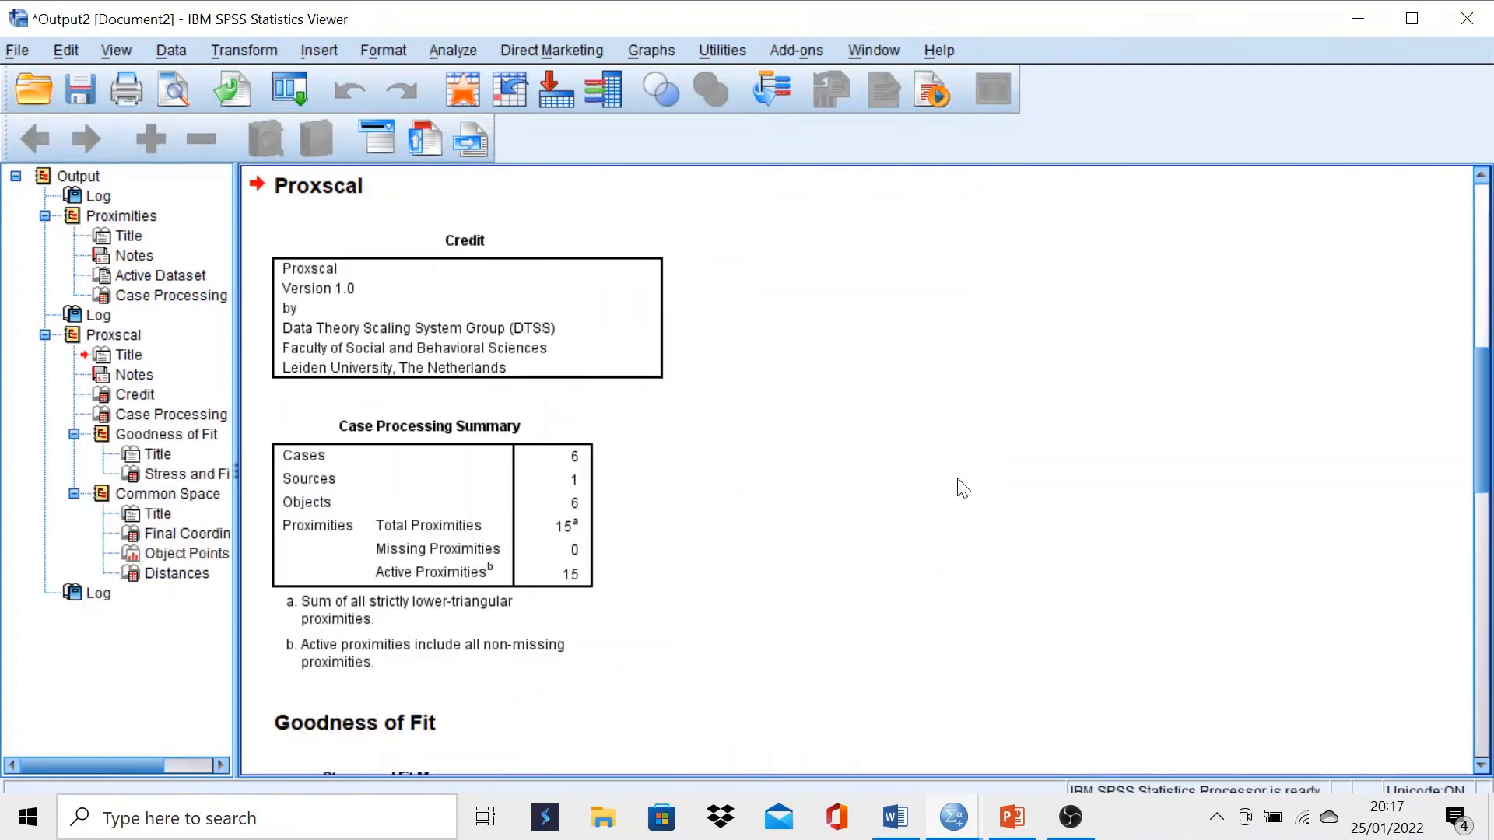
Review the Stress and Fit Measures and the Final Coordinates table in the Proxscal output
scroll(964, 488, "down", 5)
scroll(962, 484, "down", 2)
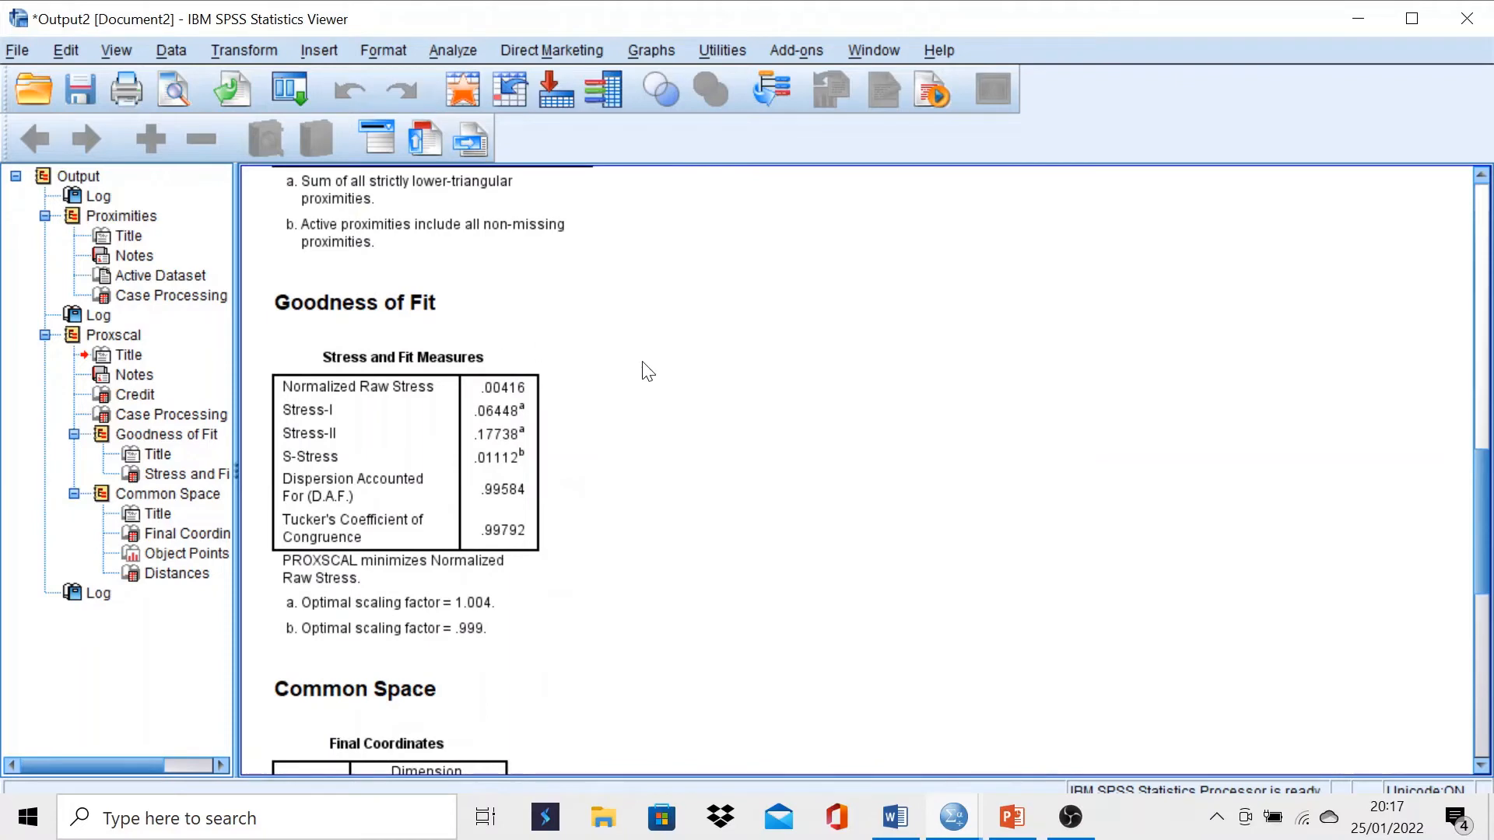
left_click(373, 606)
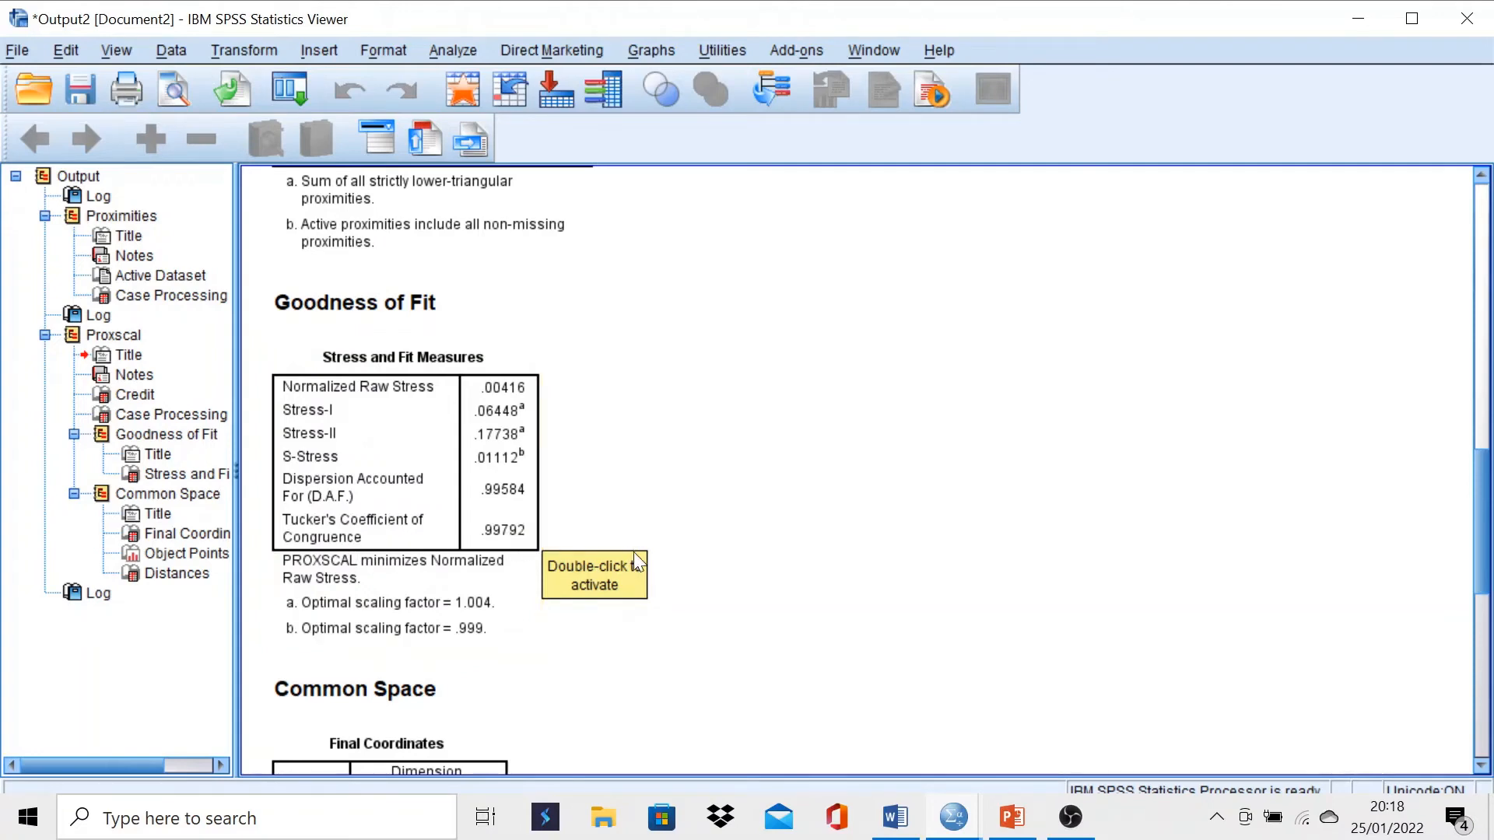
scroll(746, 544, "down", 5)
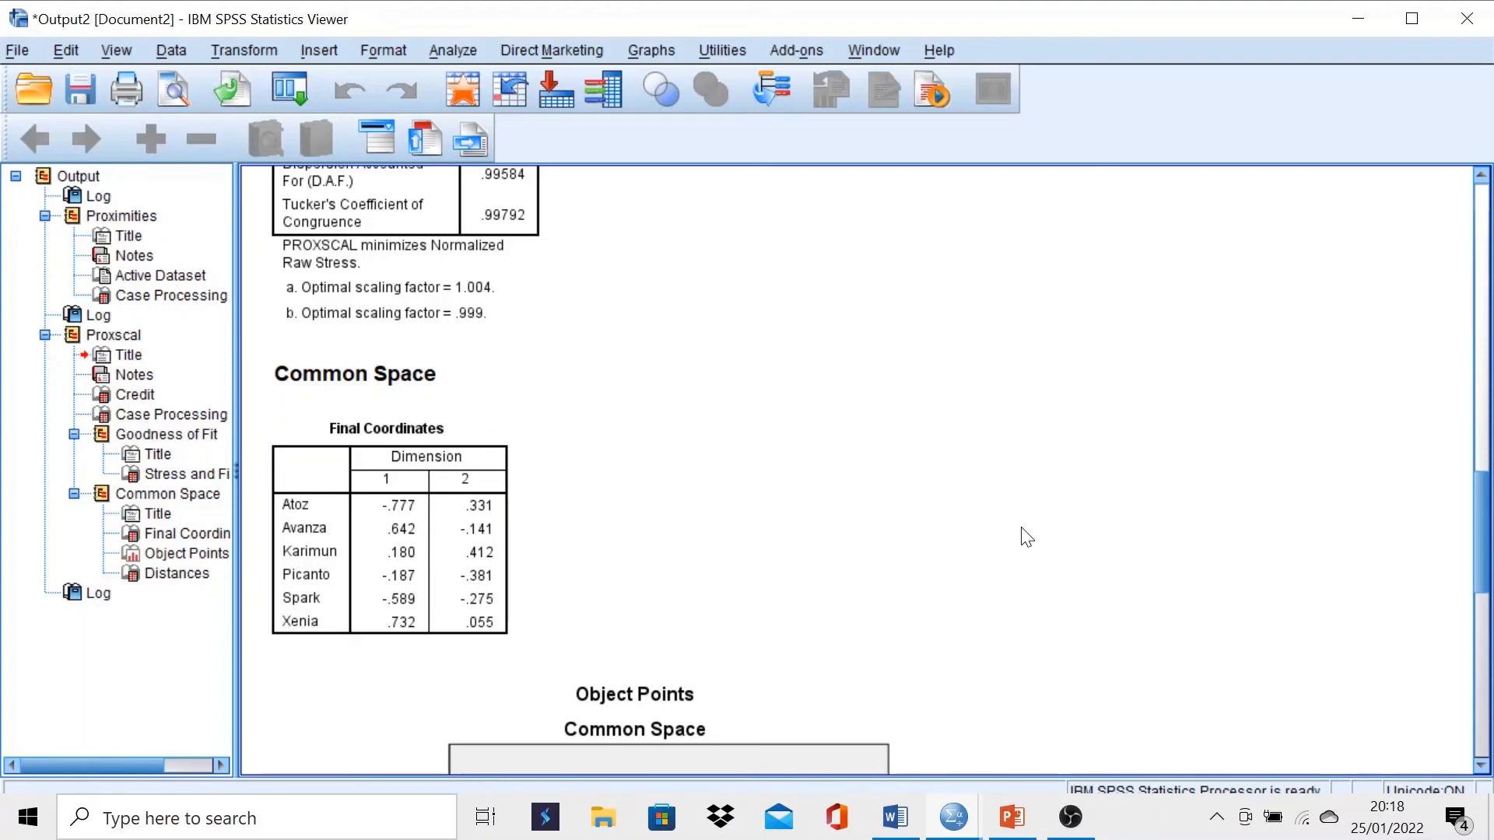
Examine the Common Space object points plot and compare the car positions with the Distances table
scroll(1027, 537, "down", 3)
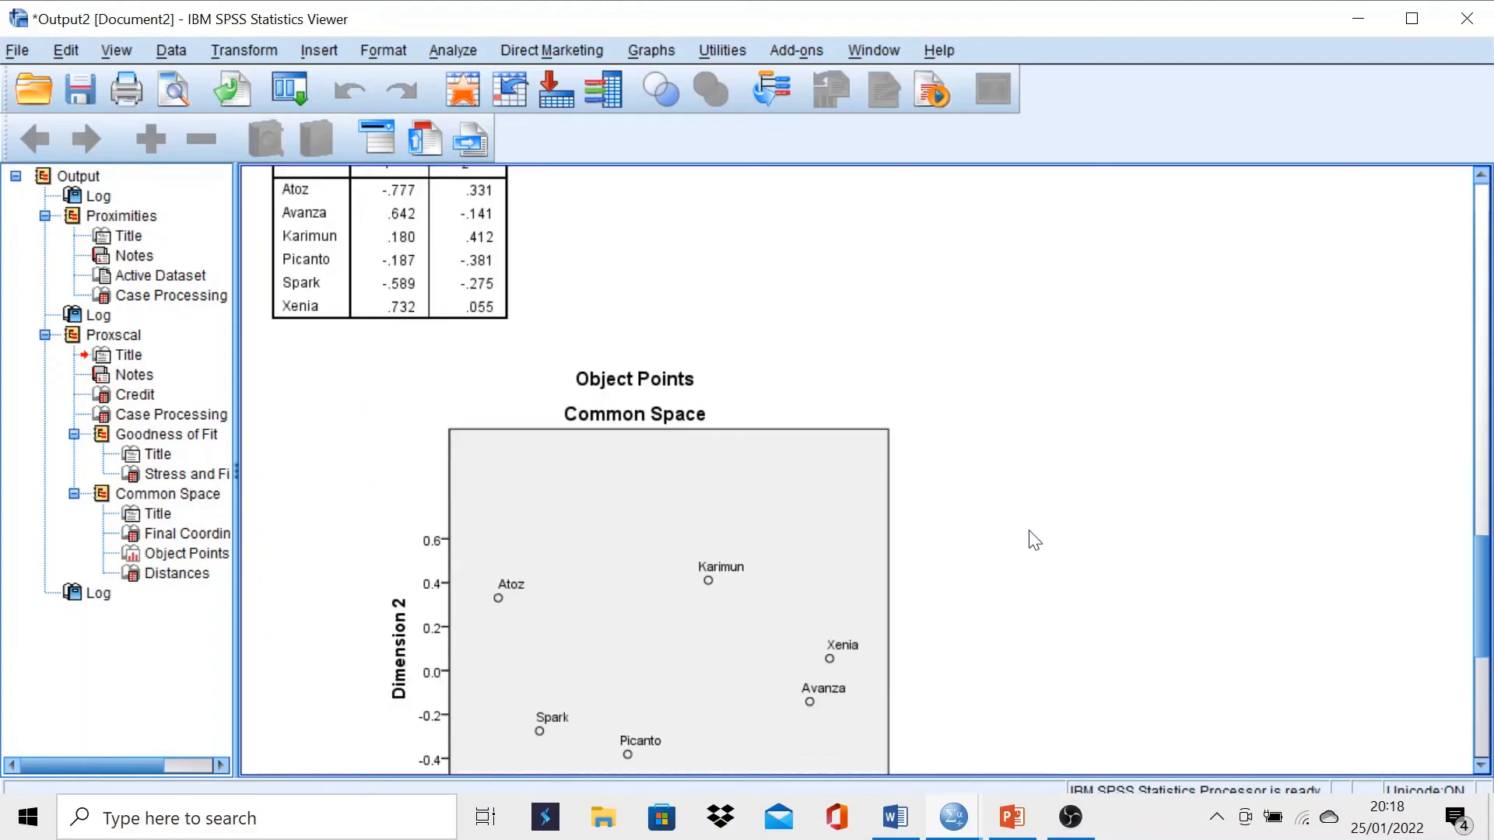
scroll(1034, 541, "down", 3)
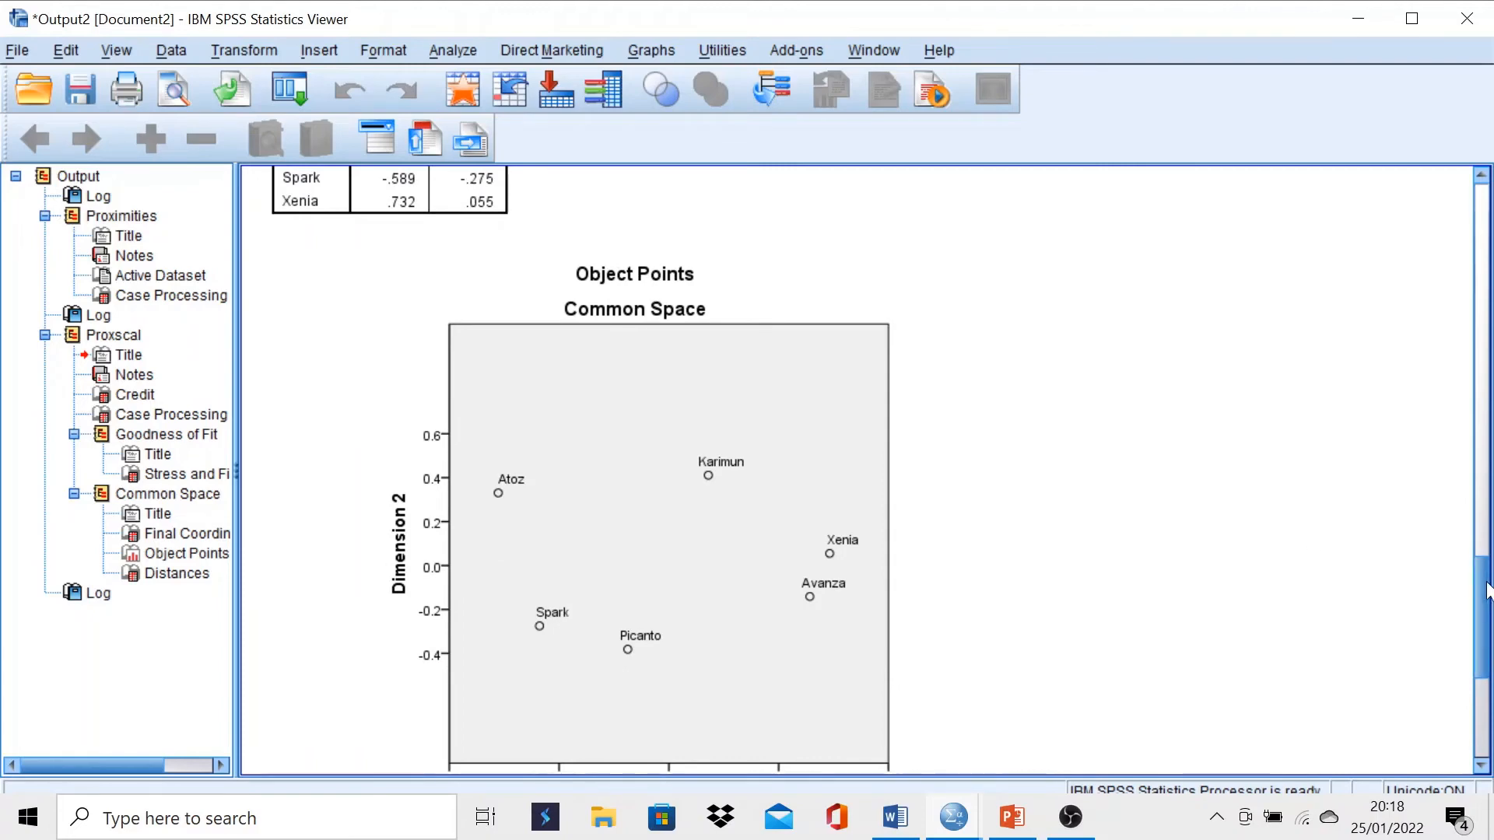
left_click_drag(1486, 589, 1487, 605)
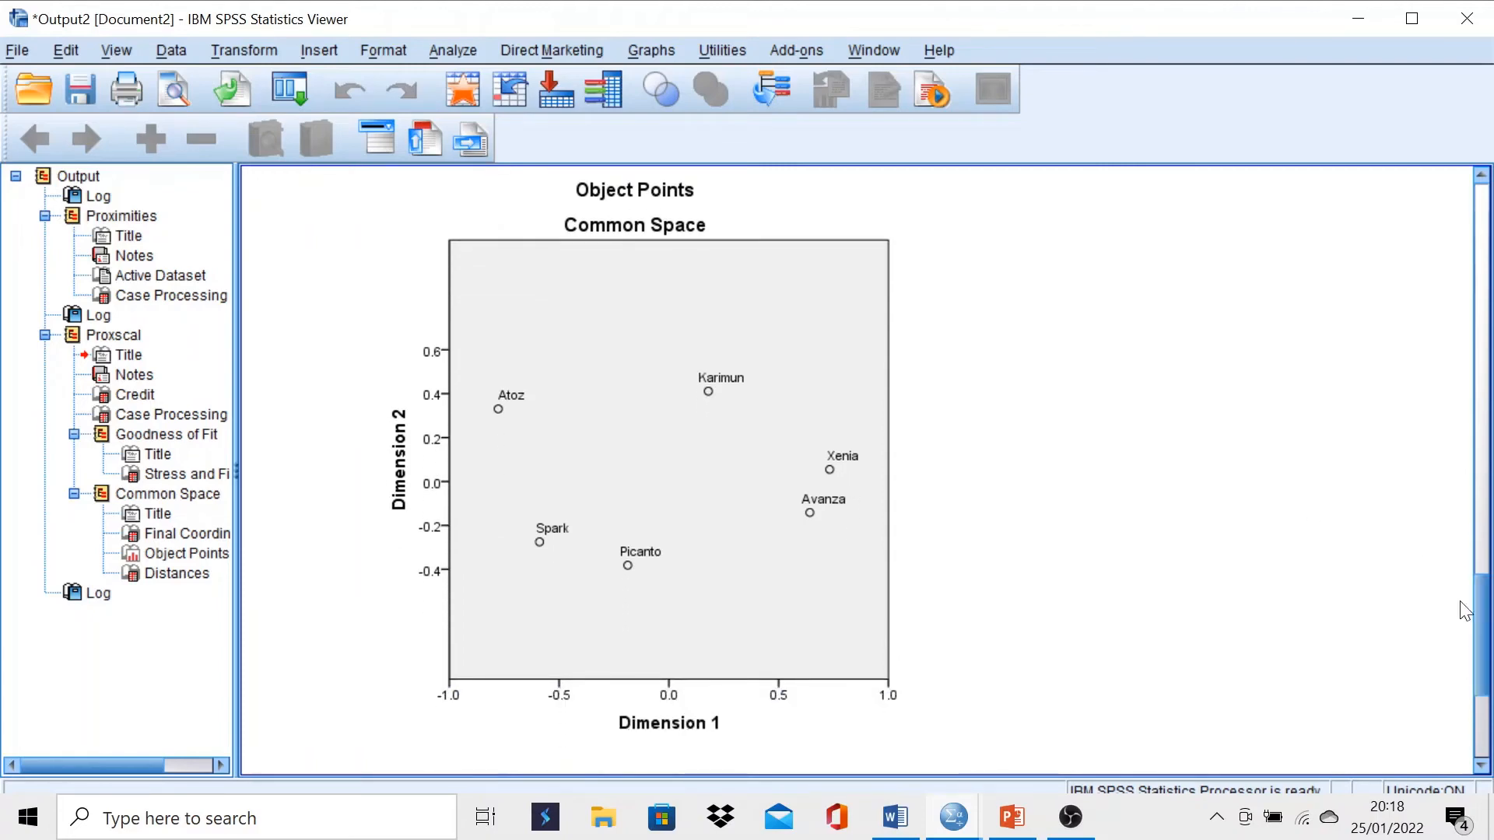
left_click(614, 241)
left_click(1149, 301)
left_click(934, 465)
scroll(1066, 525, "down", 5)
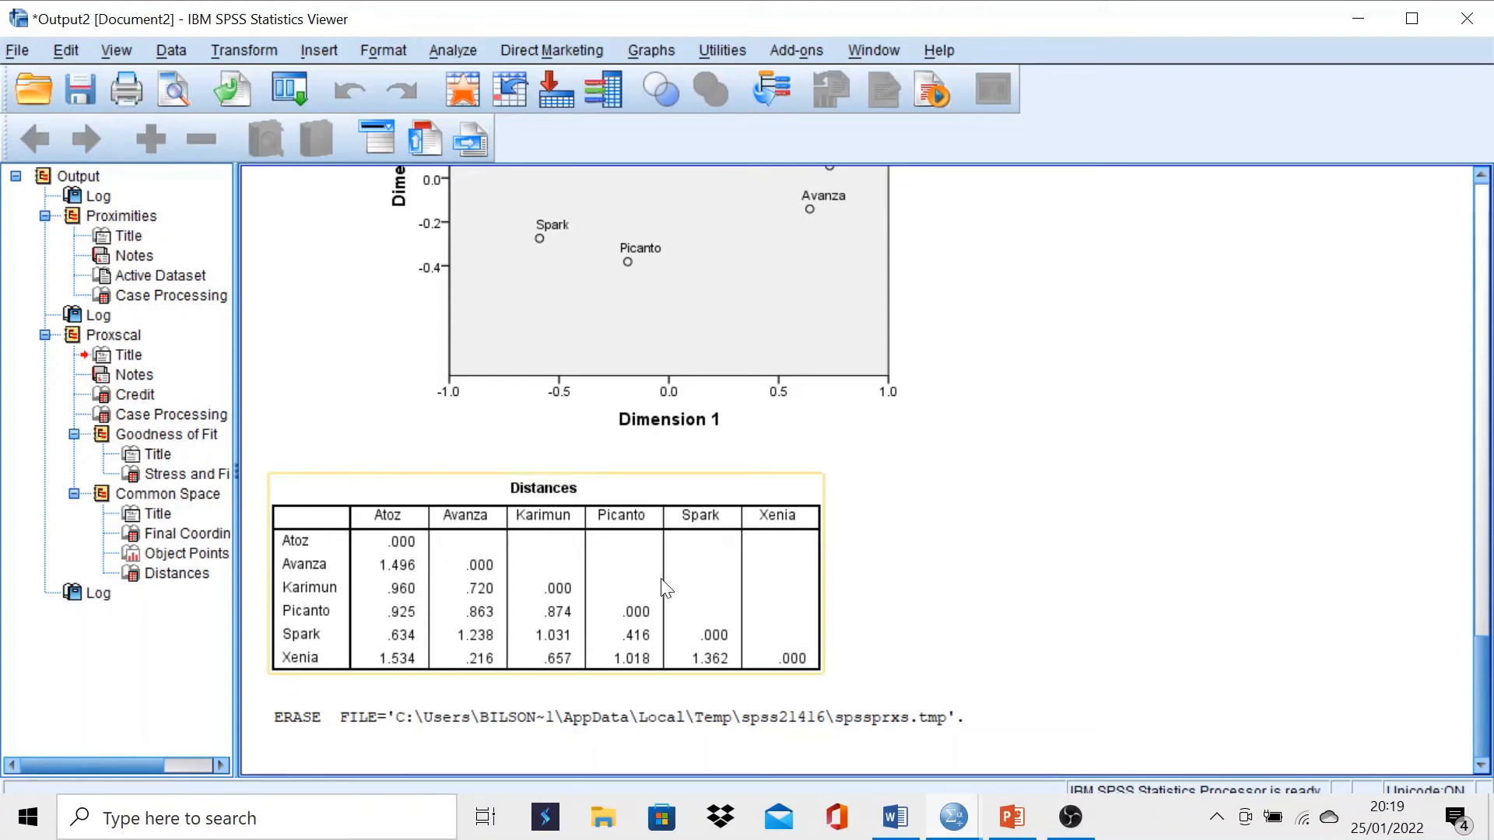
left_click(458, 677)
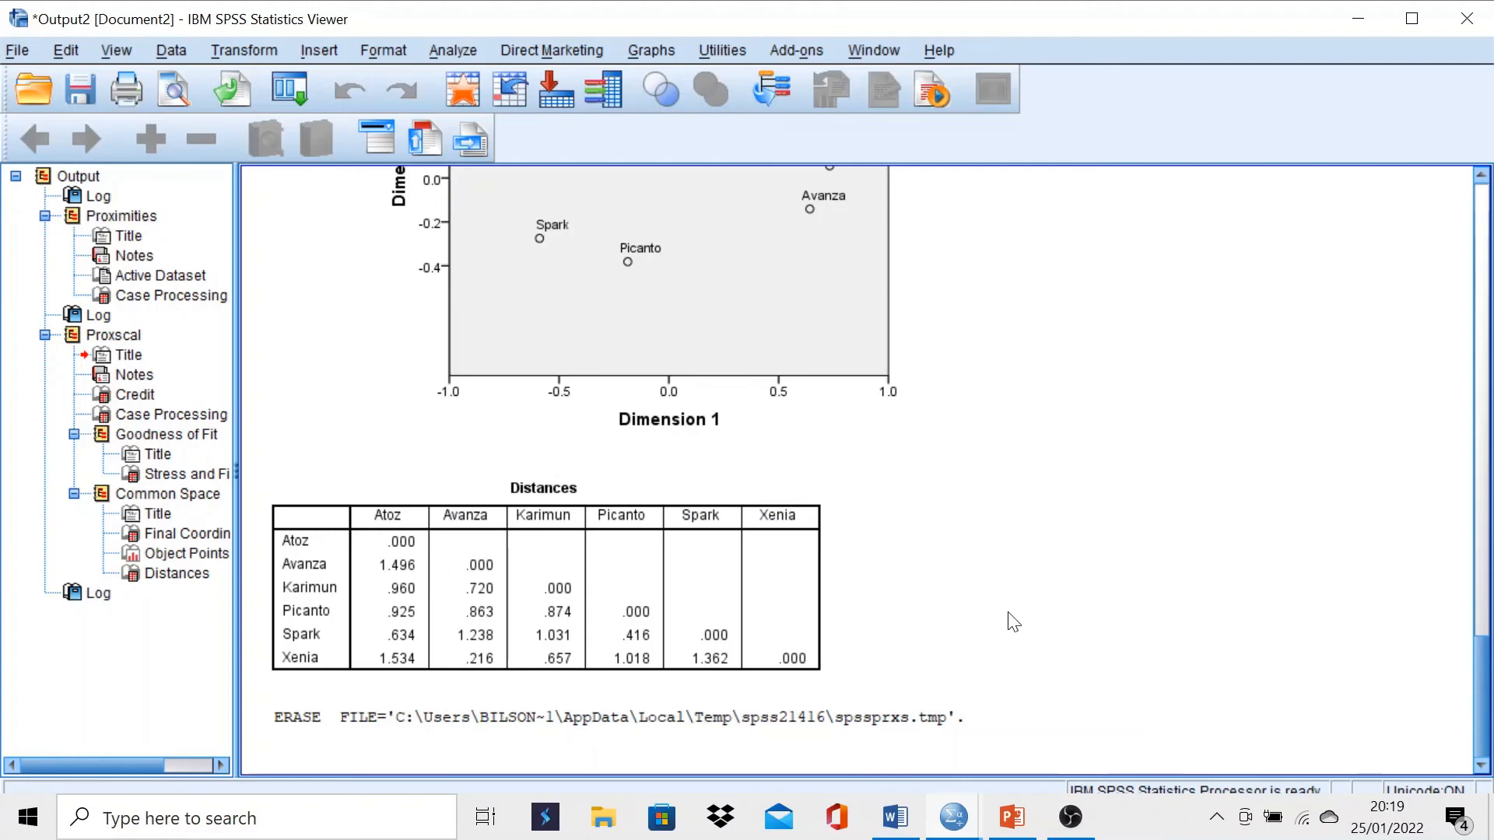
scroll(1047, 585, "up", 5)
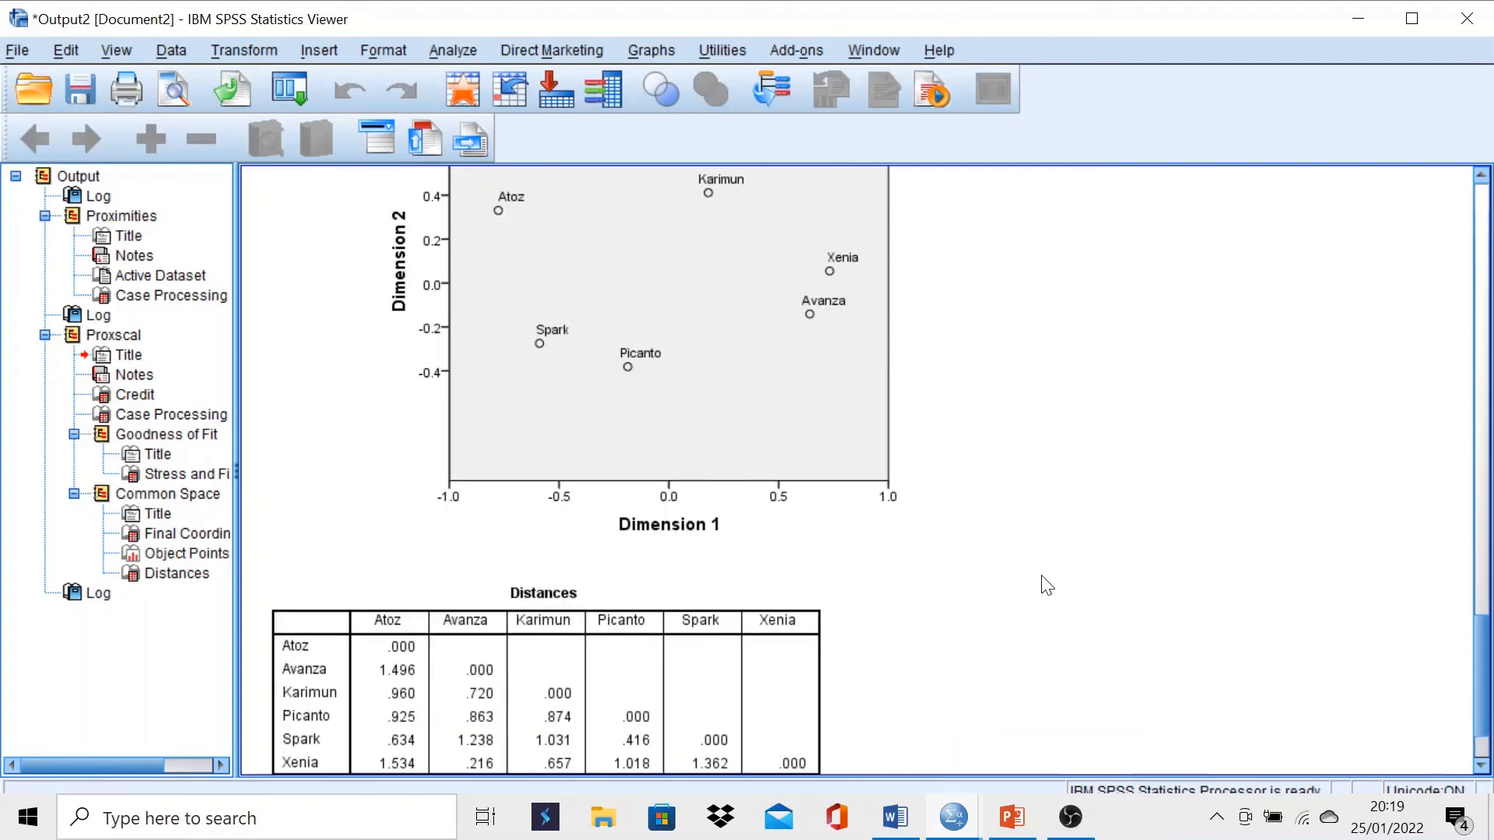
scroll(1046, 585, "up", 3)
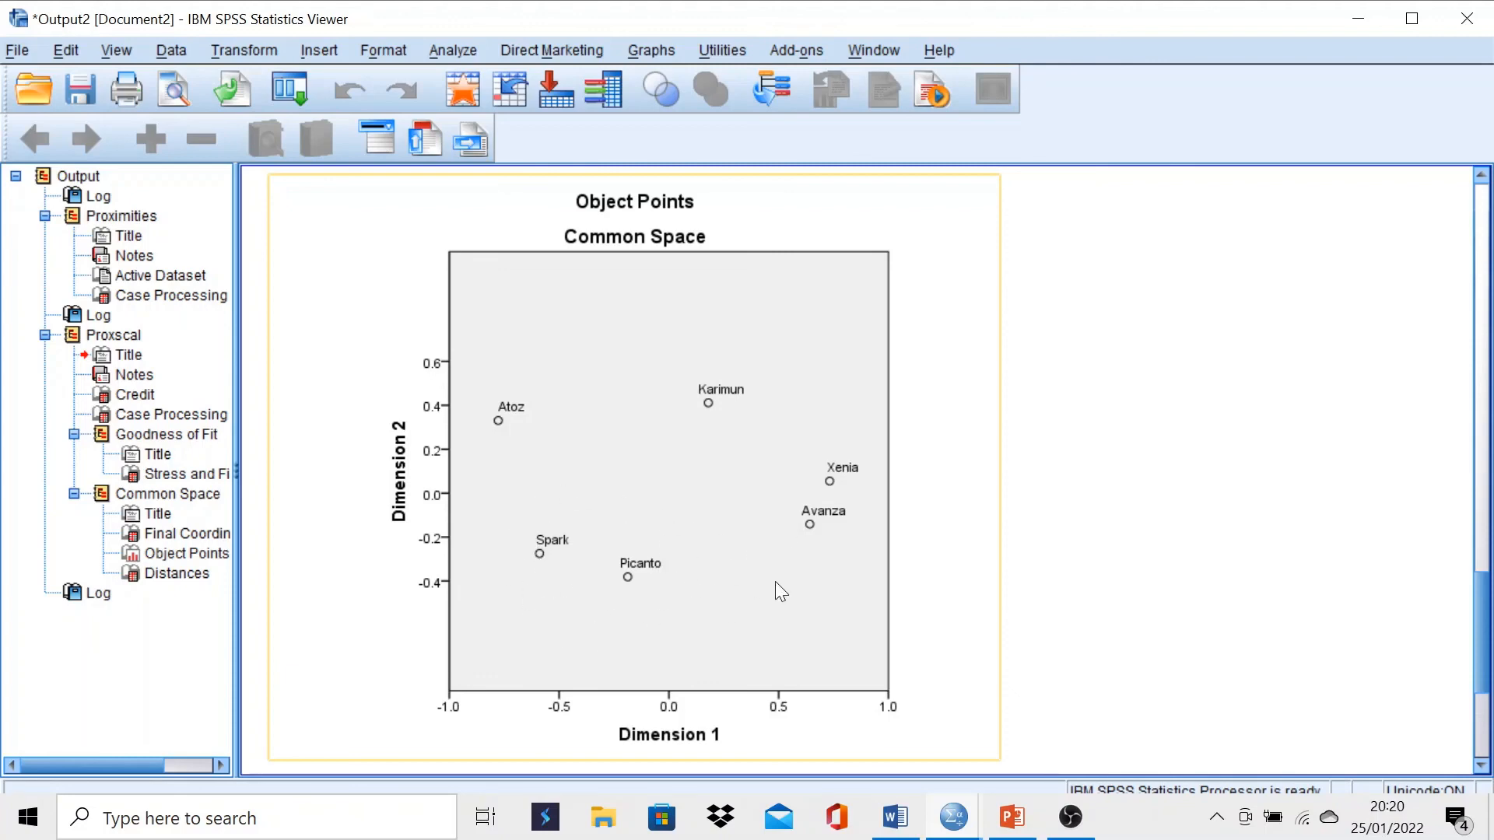
scroll(778, 585, "down", 4)
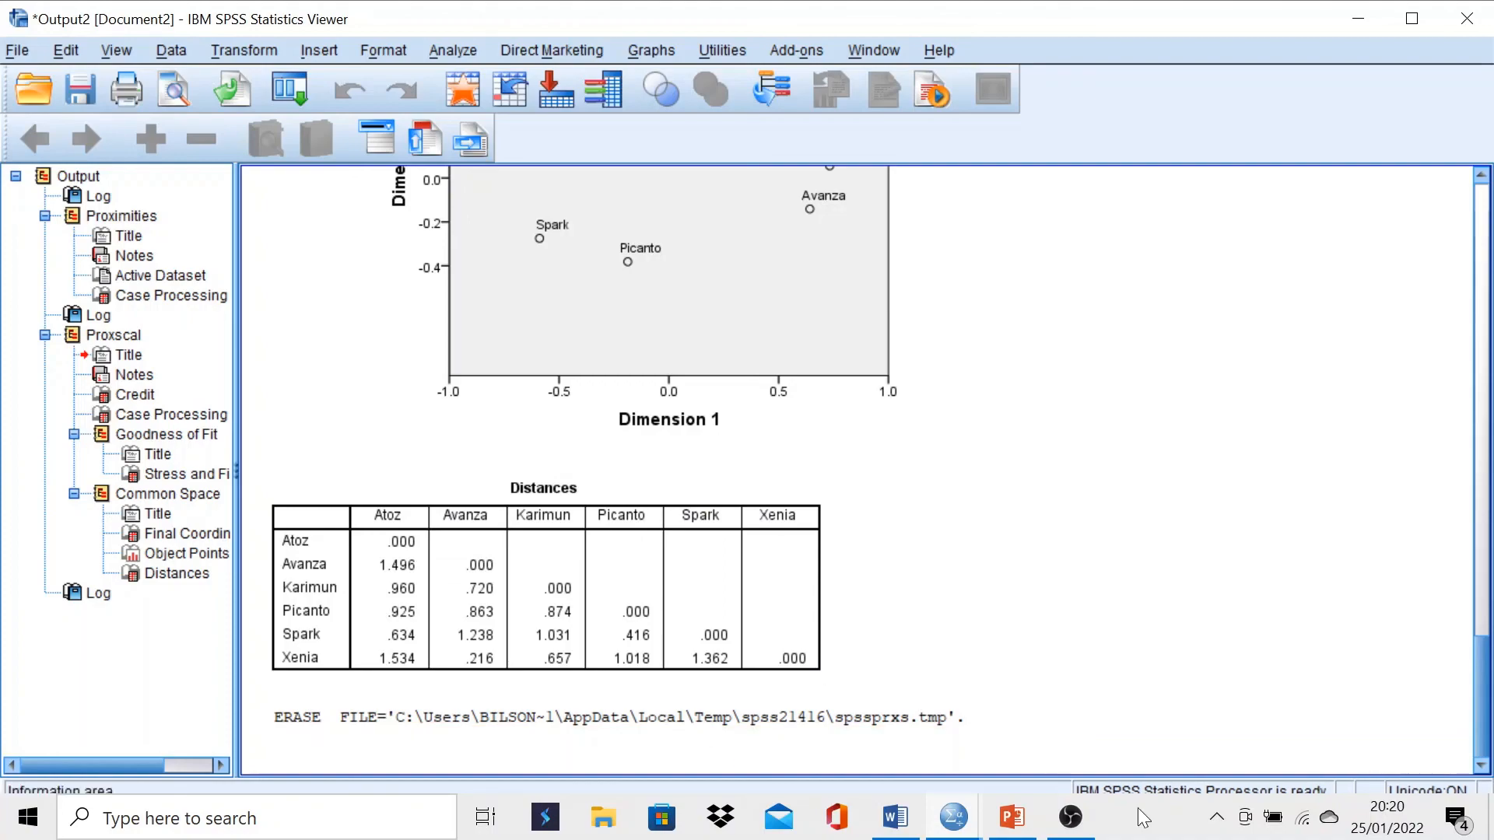
left_click(1371, 23)
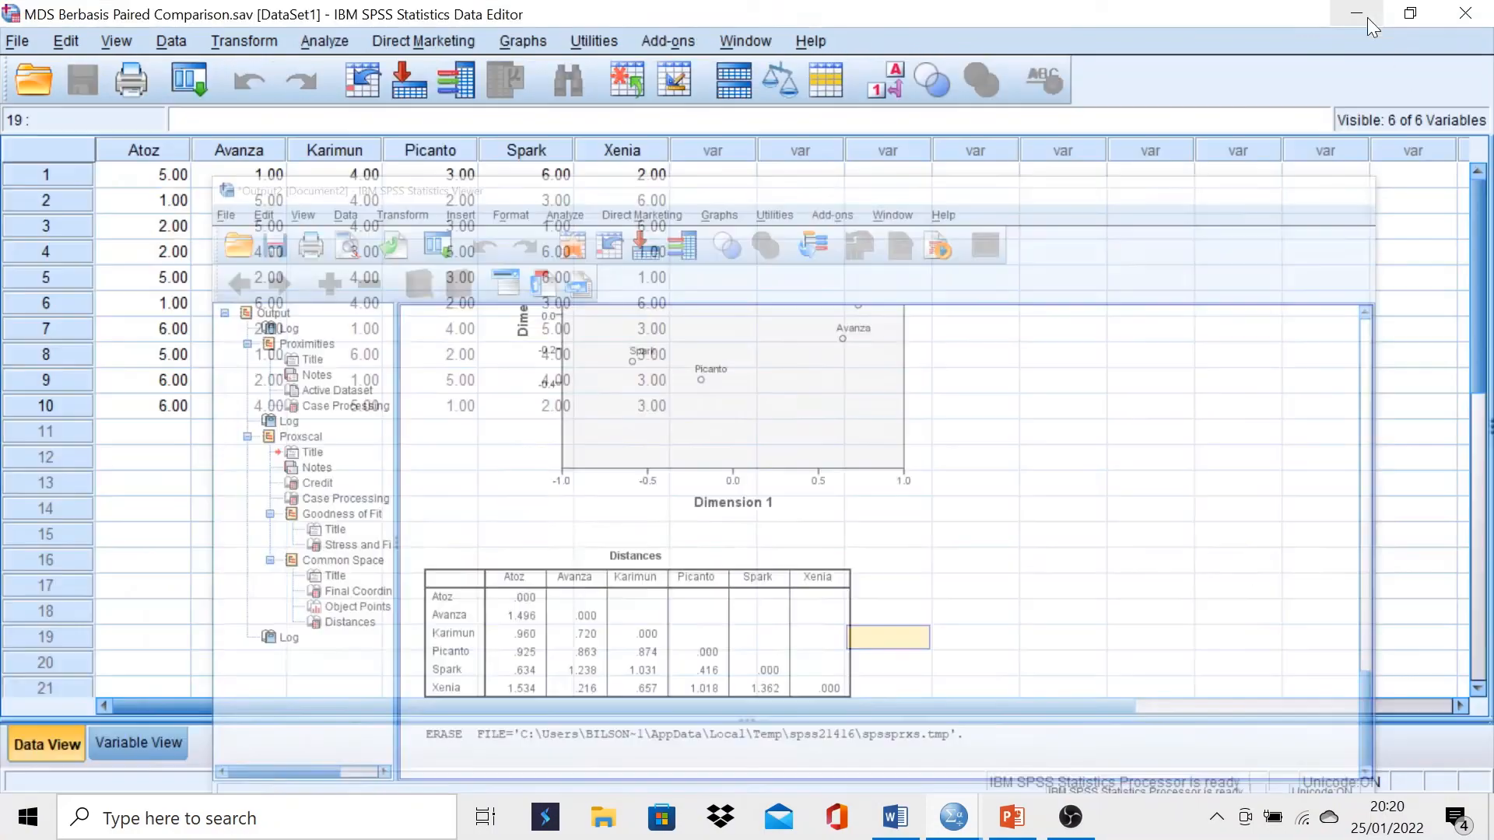
left_click(1360, 17)
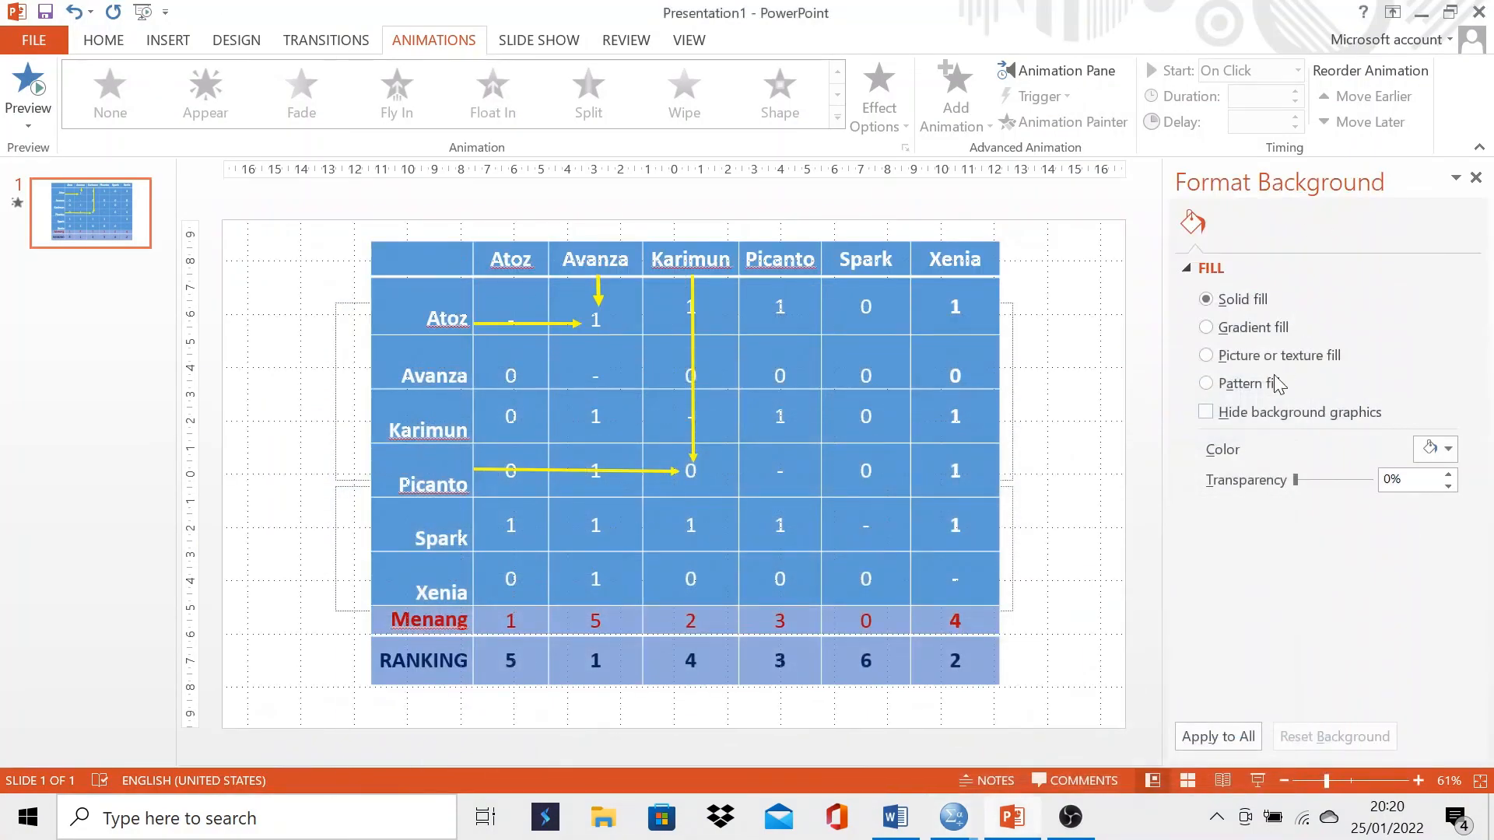
left_click(1424, 14)
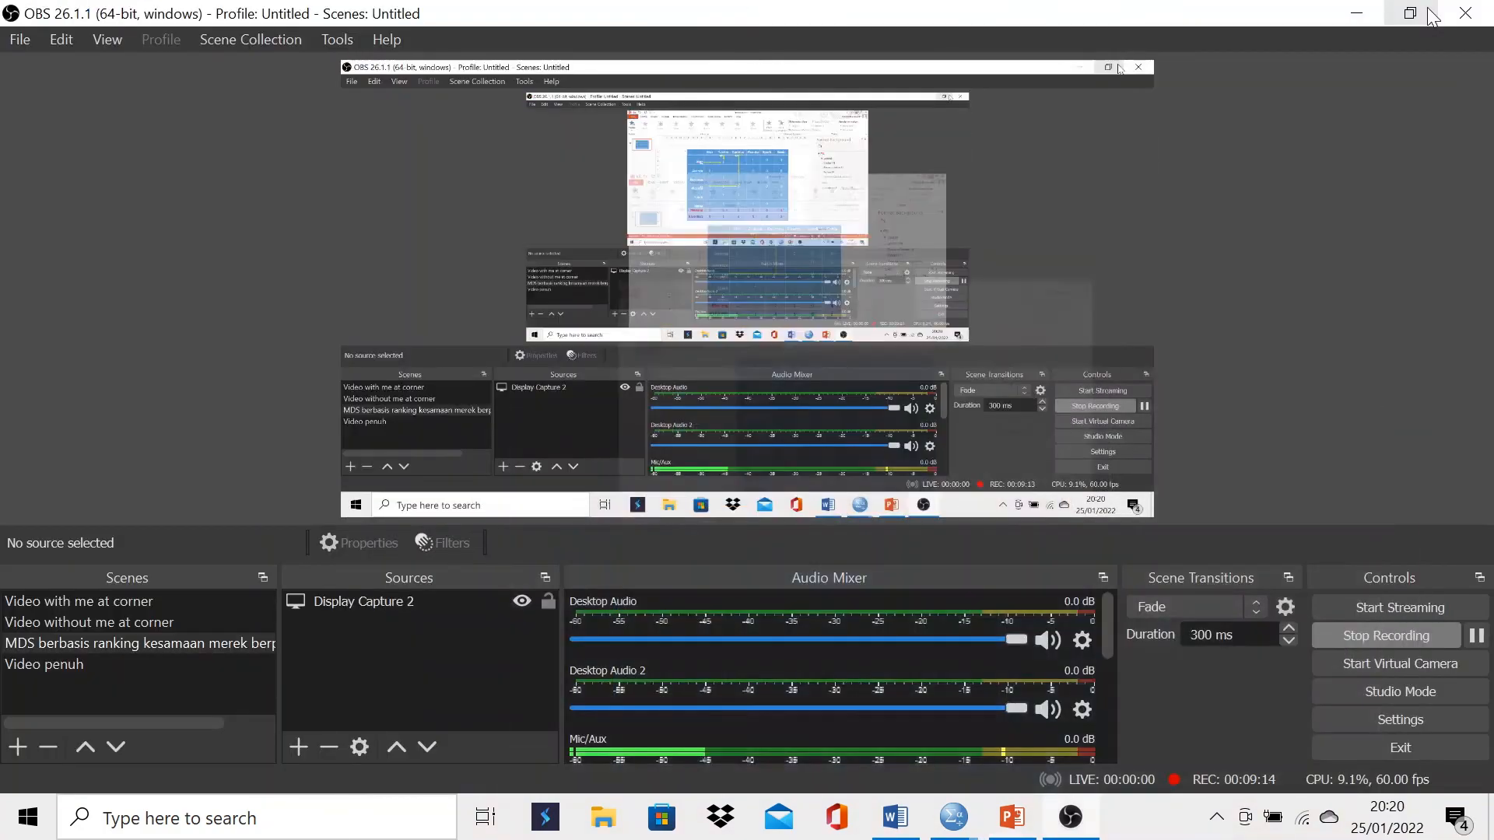
left_click(1357, 17)
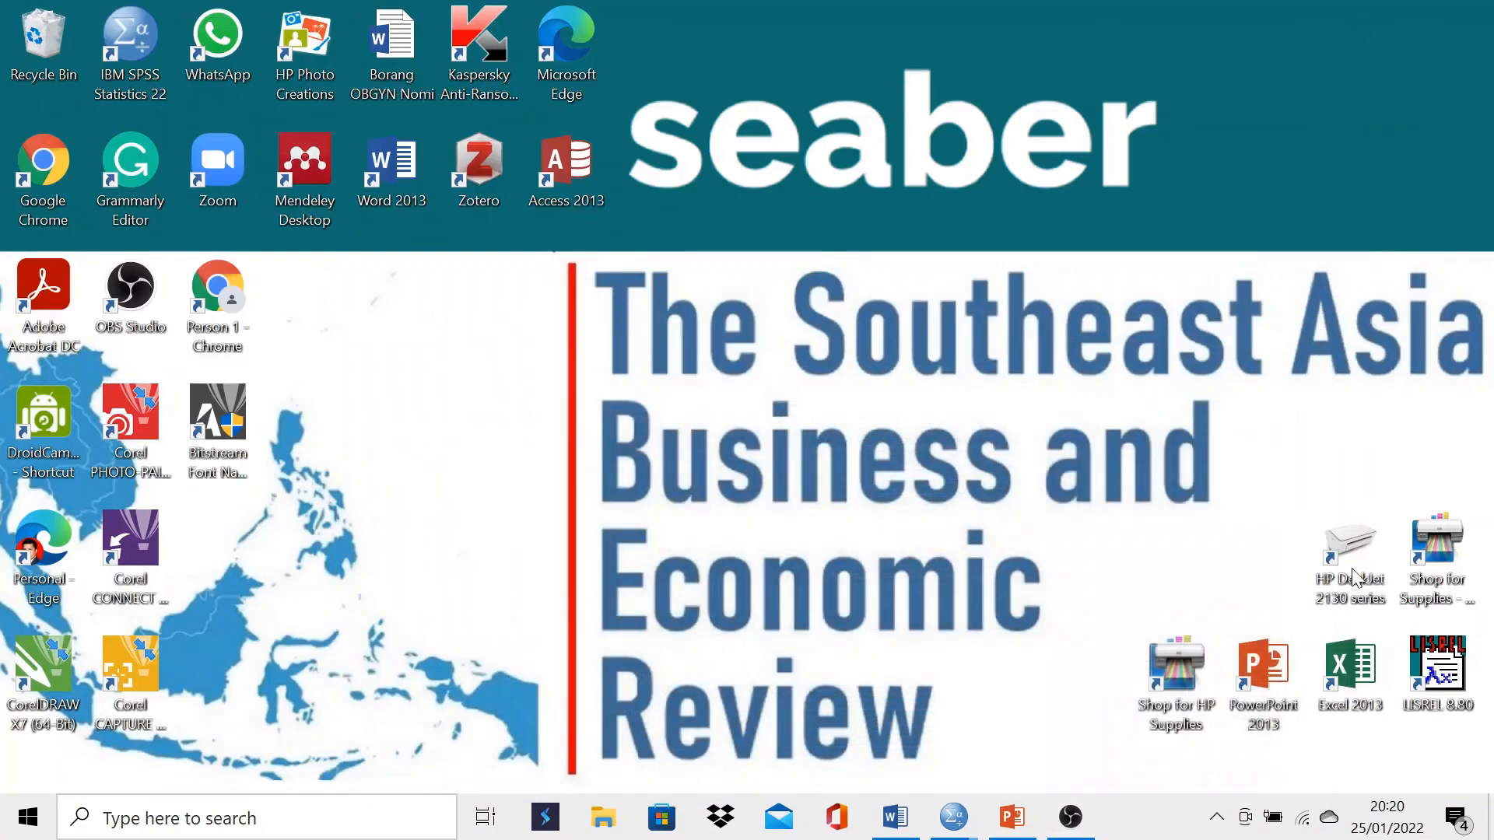
left_click(1071, 830)
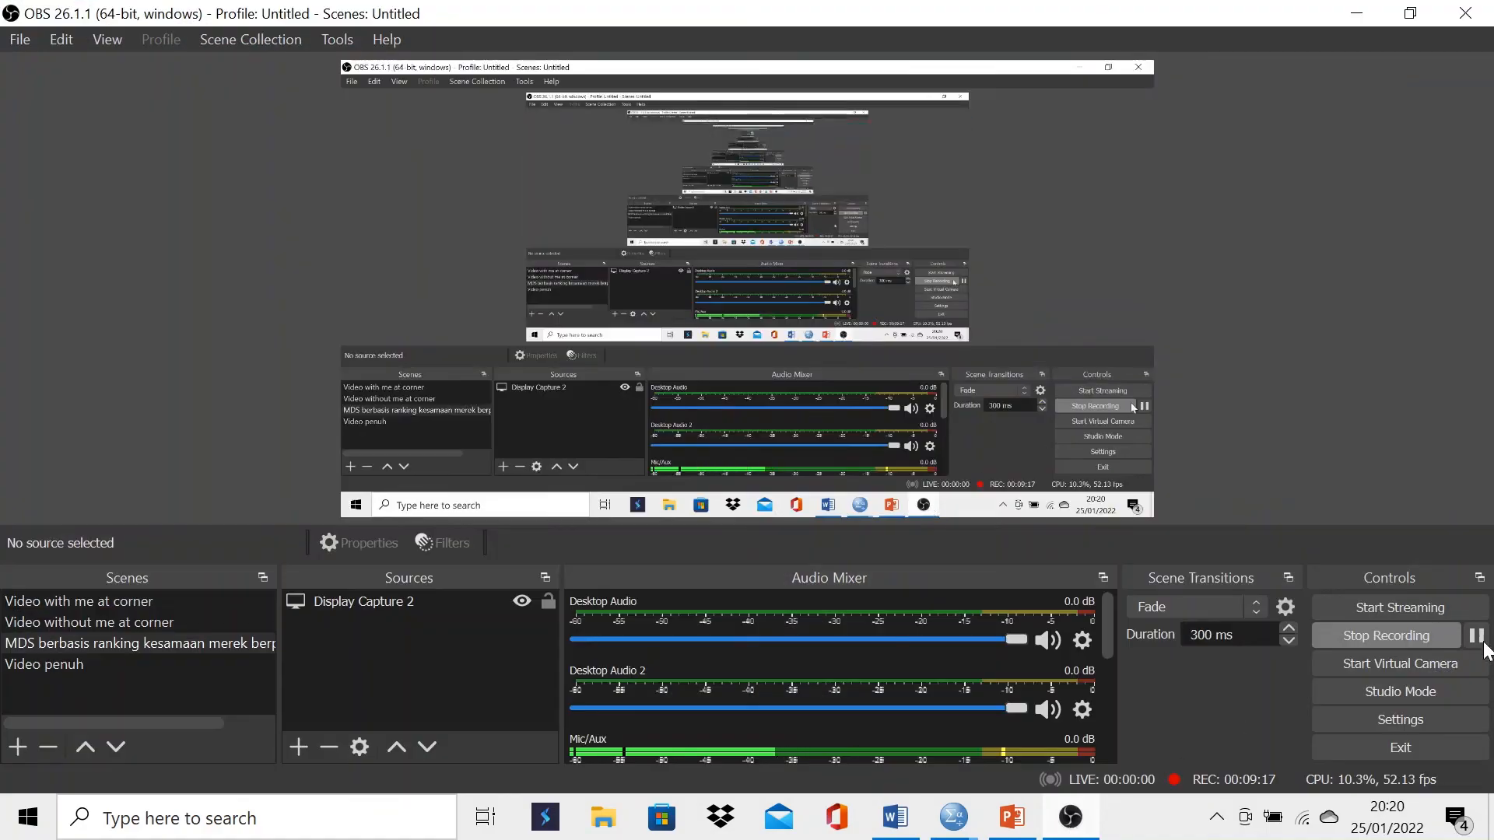